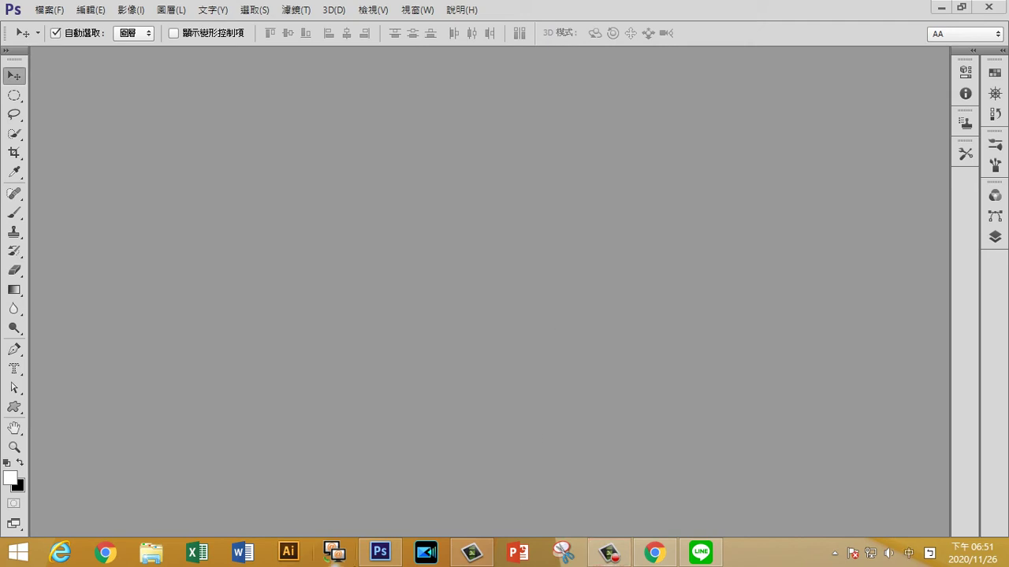
Start a TRBS10.0 screen broadcast of this desktop to the class.
click(334, 552)
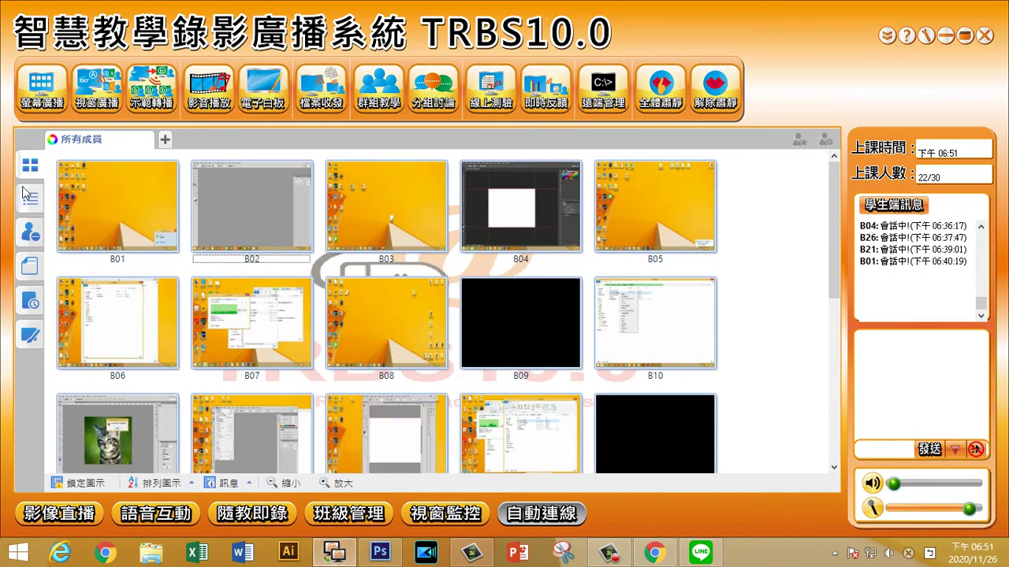
click(38, 101)
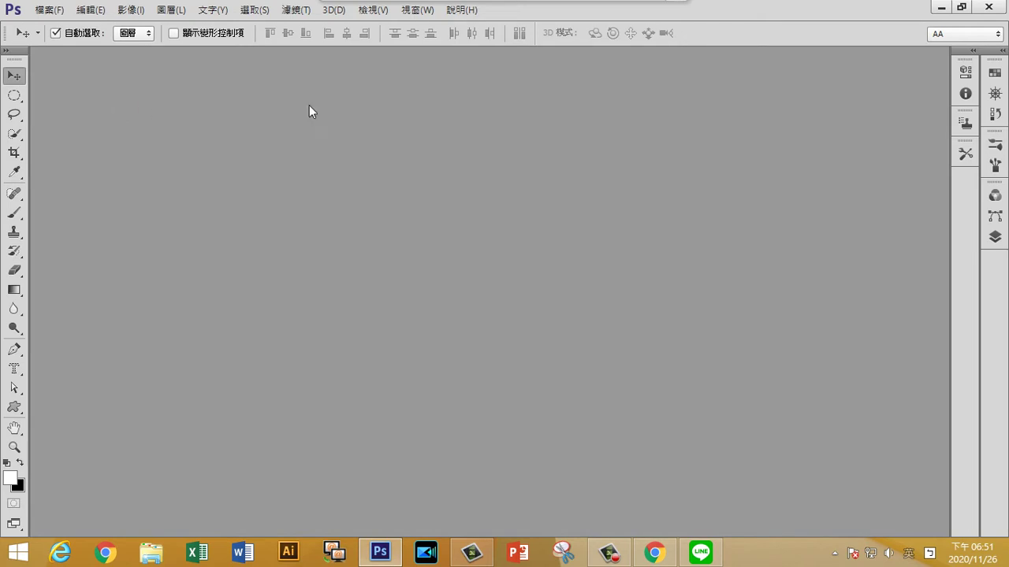
Hide Photoshop, move the 1124_練習素材 folder on the desktop, and open its 基本動作 subfolder.
click(940, 7)
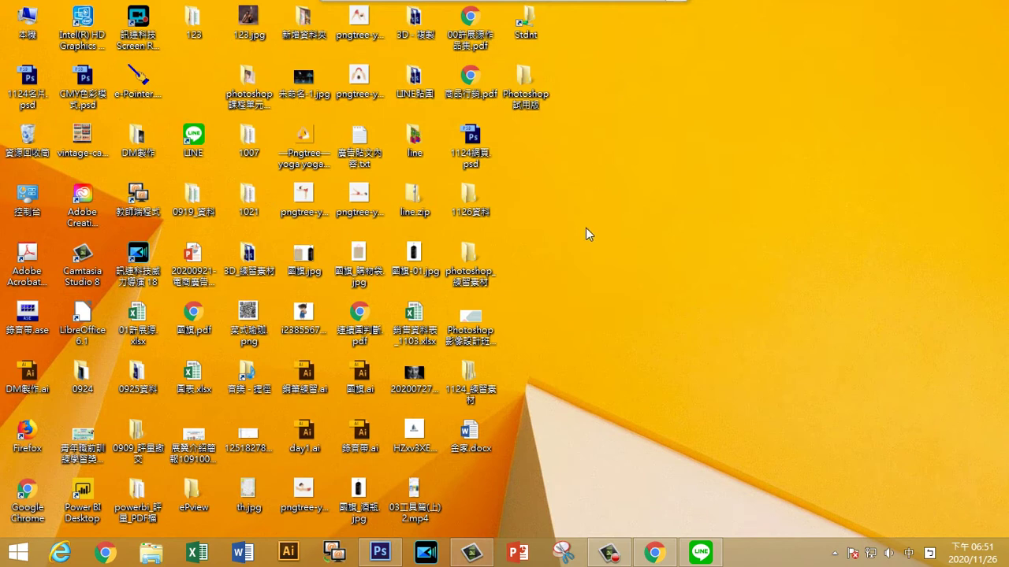
drag(469, 378, 709, 168)
double_click(709, 167)
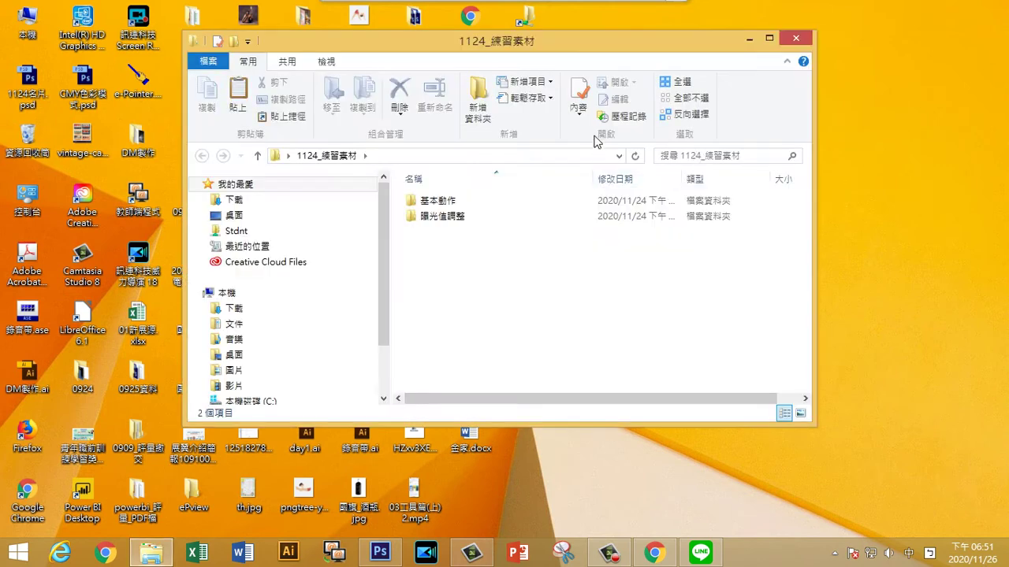
double_click(441, 200)
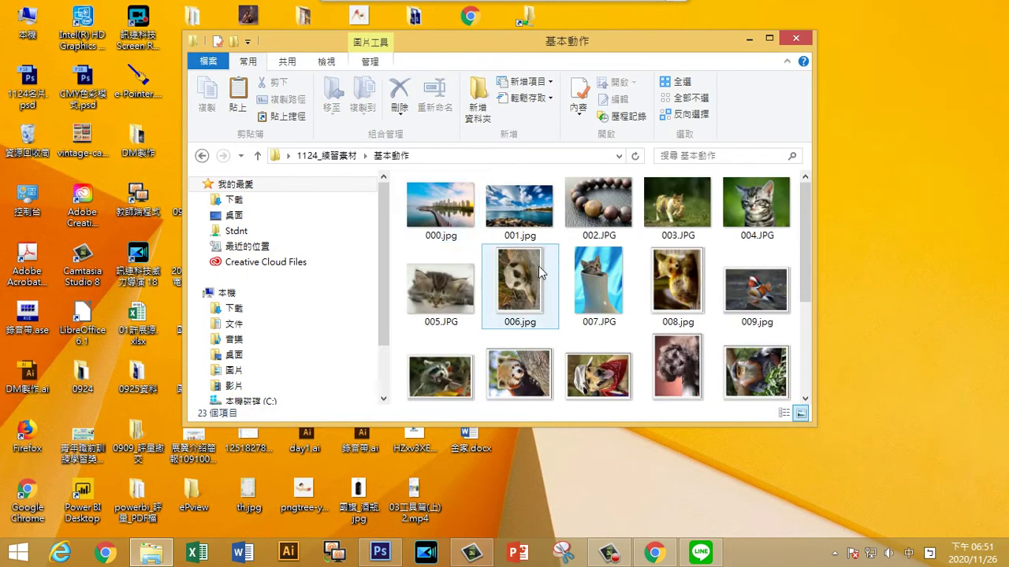
Scroll through the practice photos, select 004.JPG, and minimize File Explorer.
drag(806, 285, 806, 333)
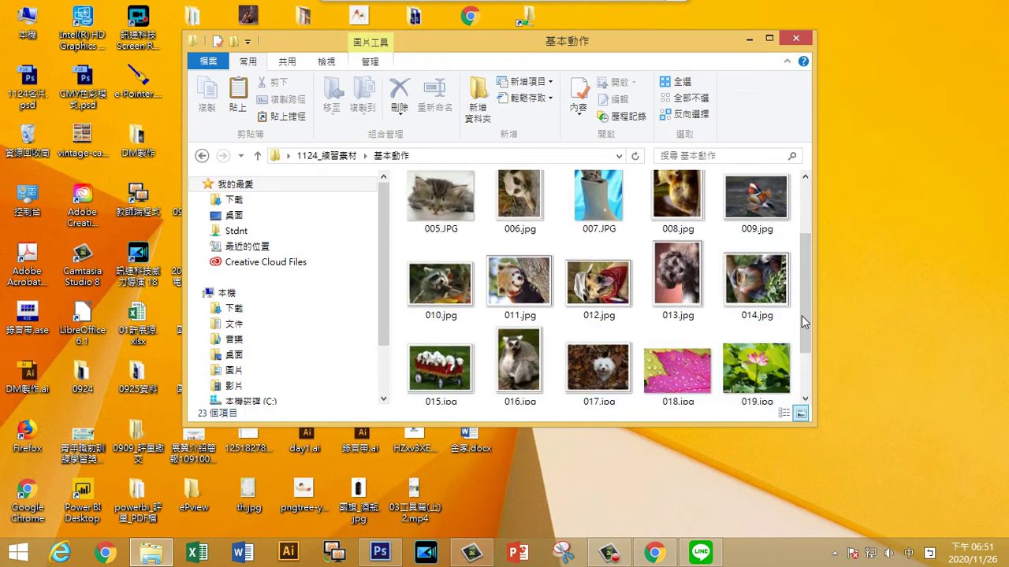
mouse_move(803, 317)
mouse_down()
mouse_move(803, 354)
mouse_move(803, 253)
mouse_up()
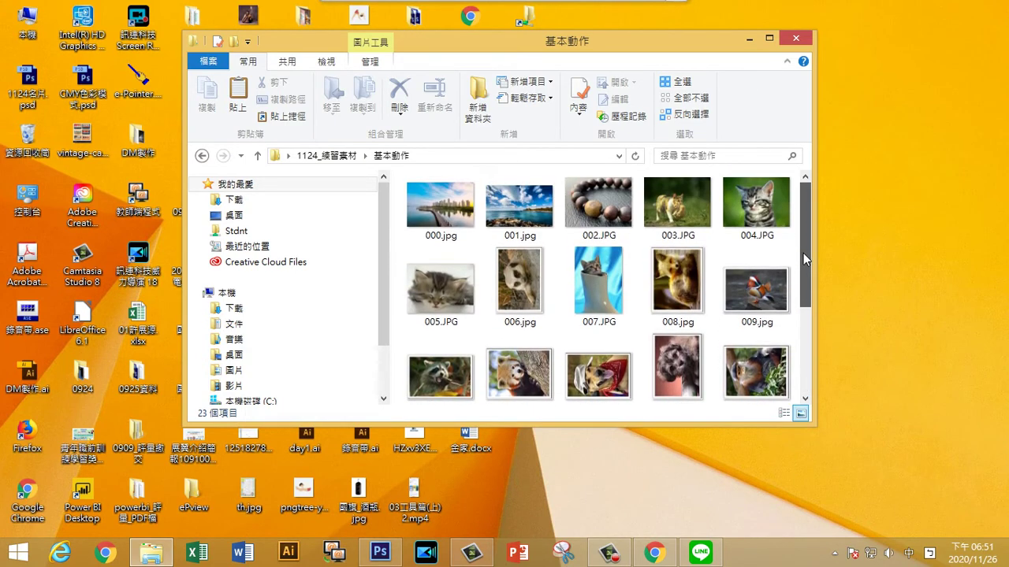
click(772, 226)
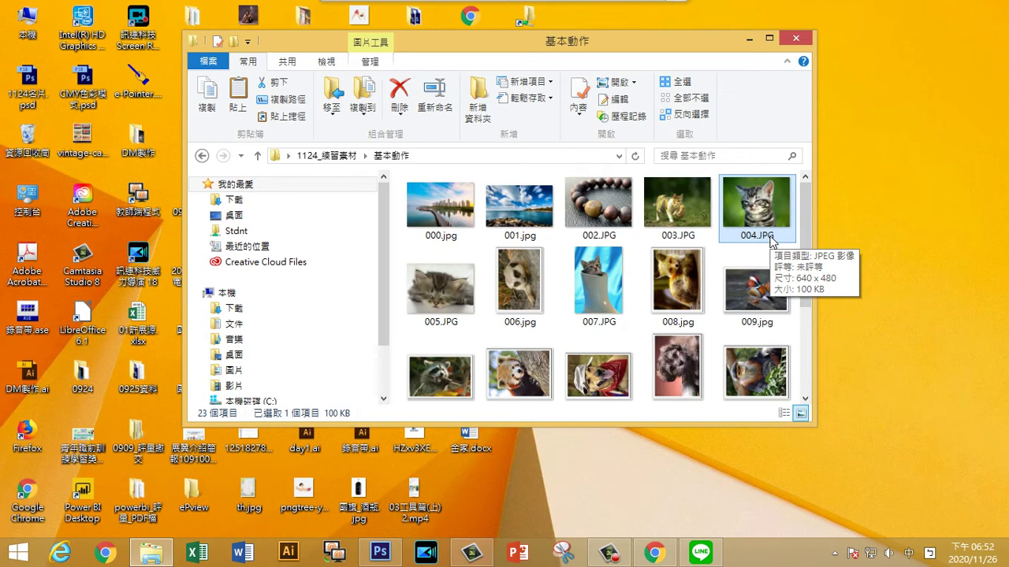
click(748, 39)
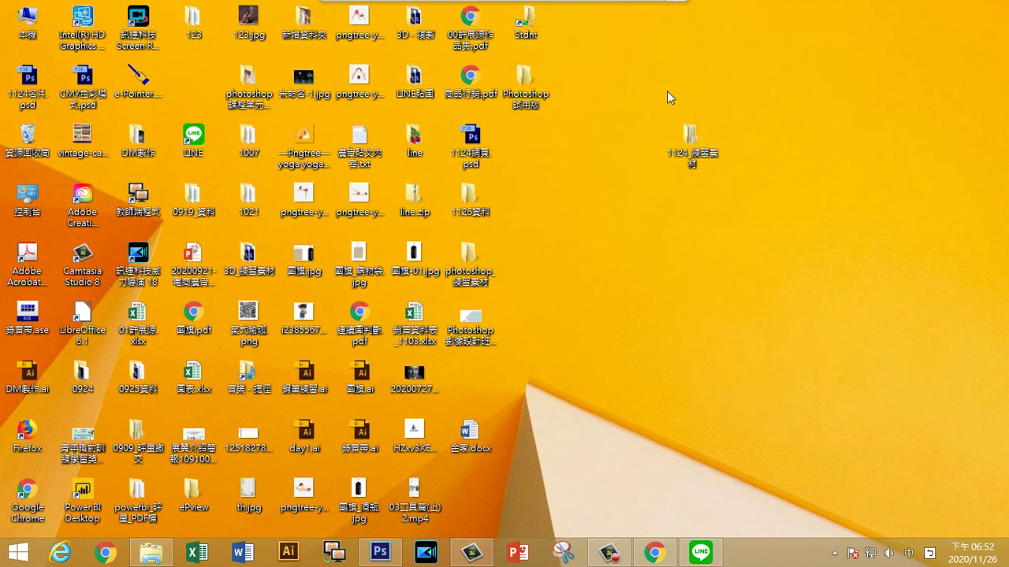
Bring Photoshop back and start File > Open, browsing to the Desktop.
click(381, 552)
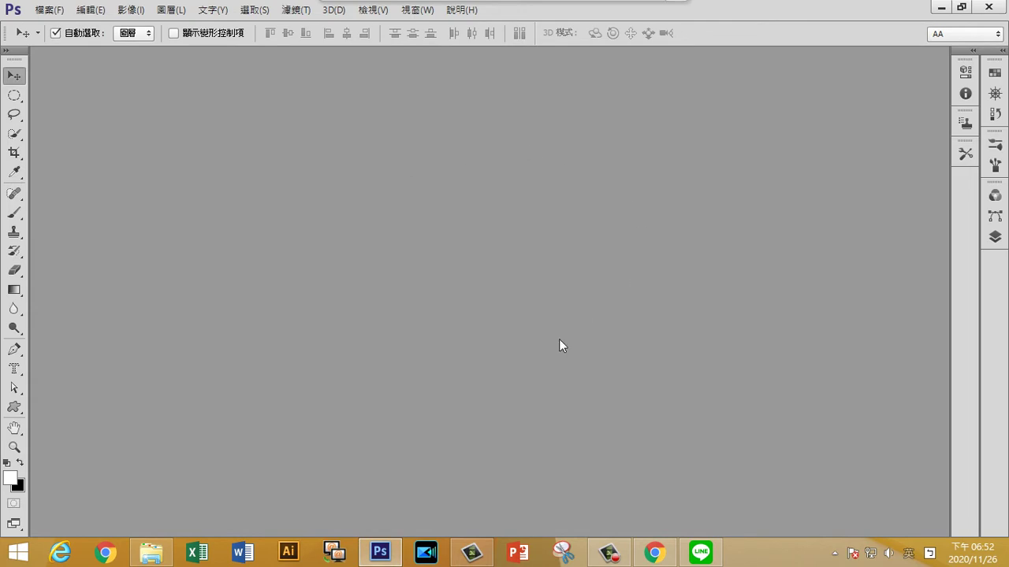
click(51, 10)
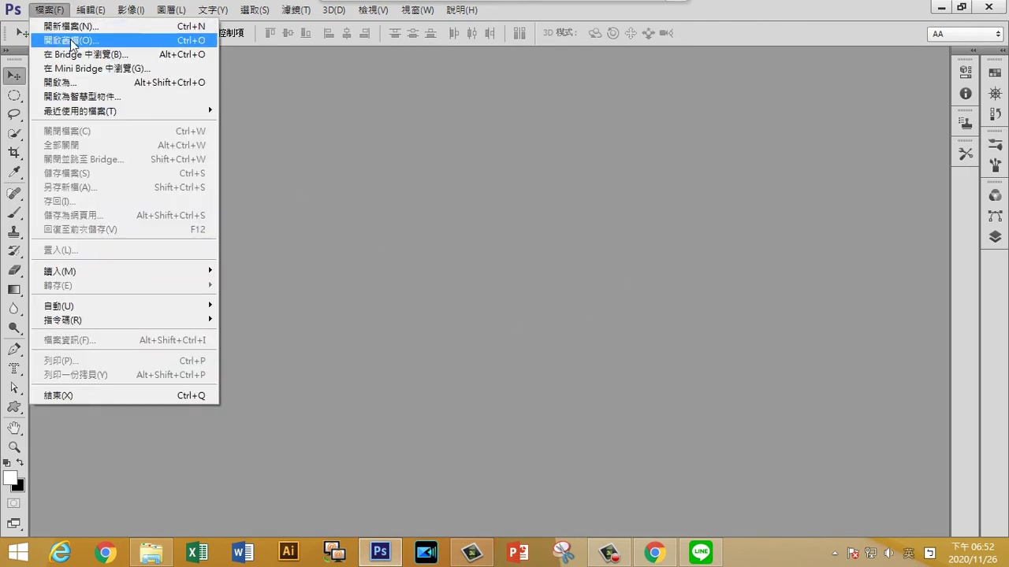
click(71, 41)
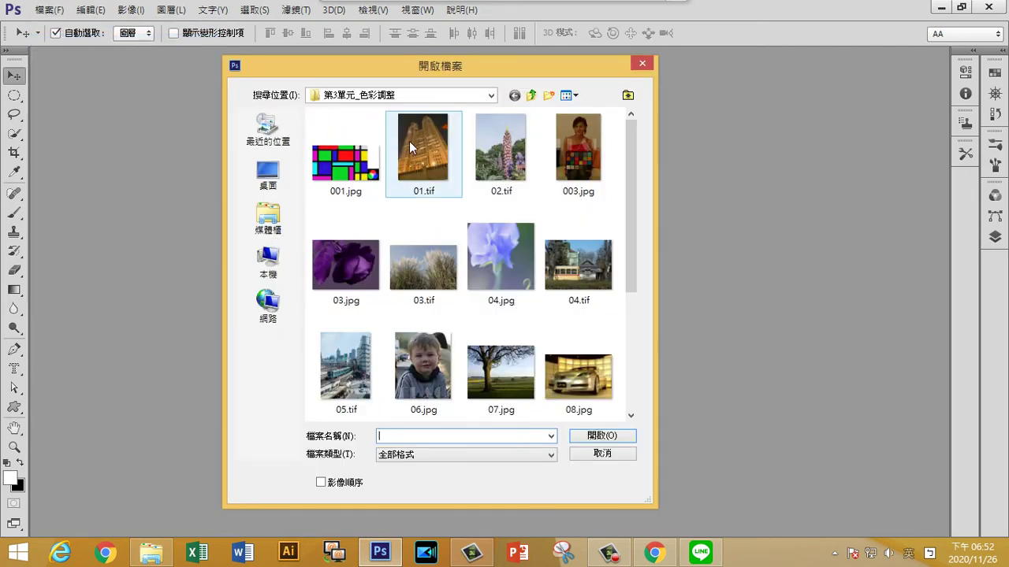
click(532, 95)
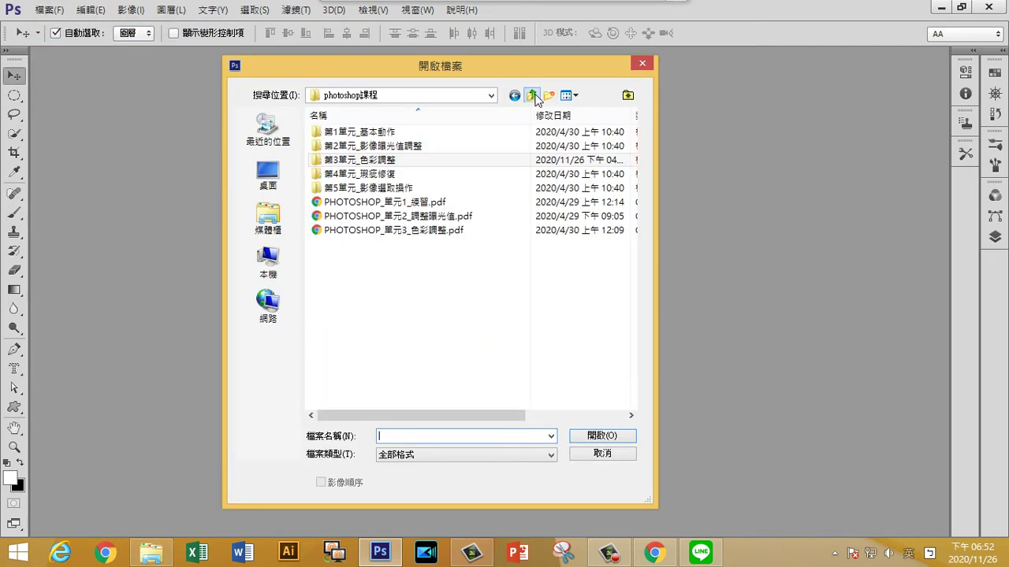
click(268, 260)
click(264, 178)
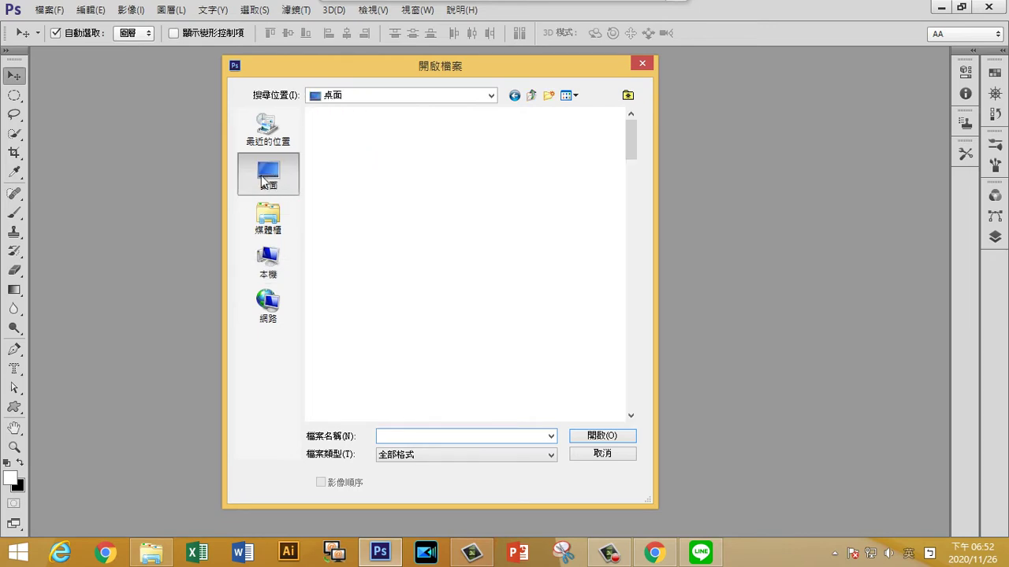
drag(635, 155, 635, 221)
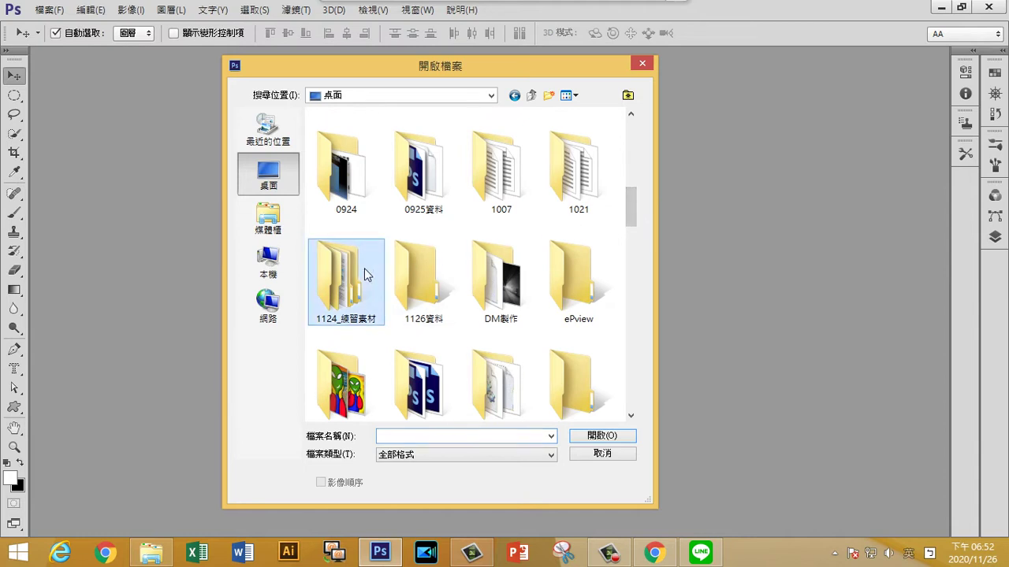
Open 004.JPG and 007.JPG together from 1124_練習素材 > 基本動作.
double_click(346, 284)
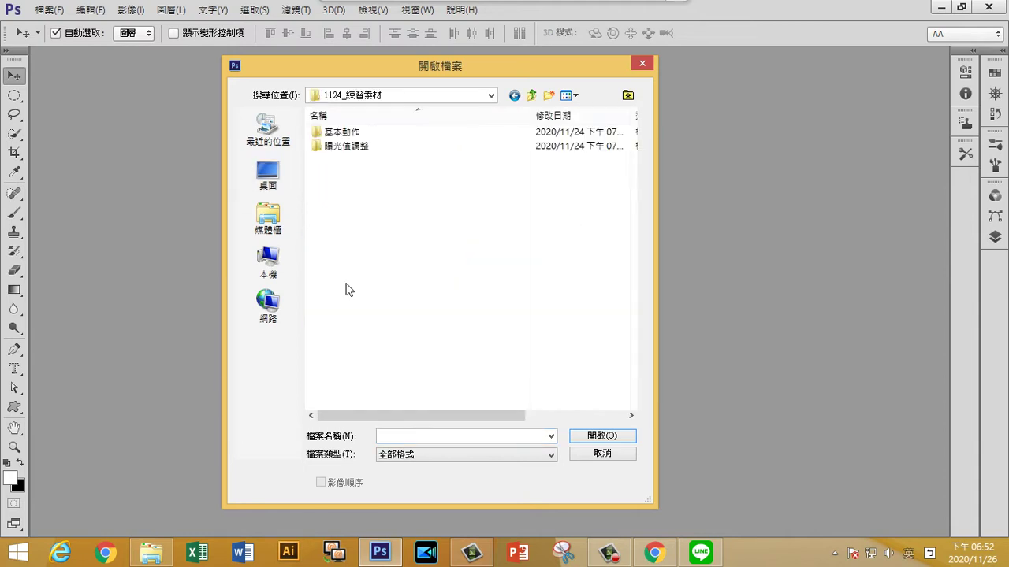
double_click(349, 134)
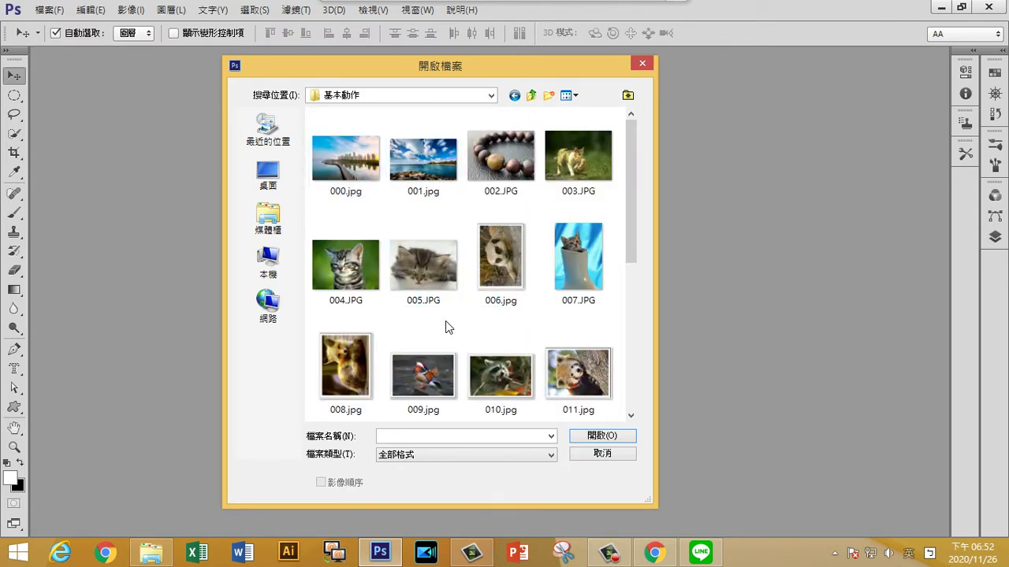
click(350, 282)
mouse_move(345, 264)
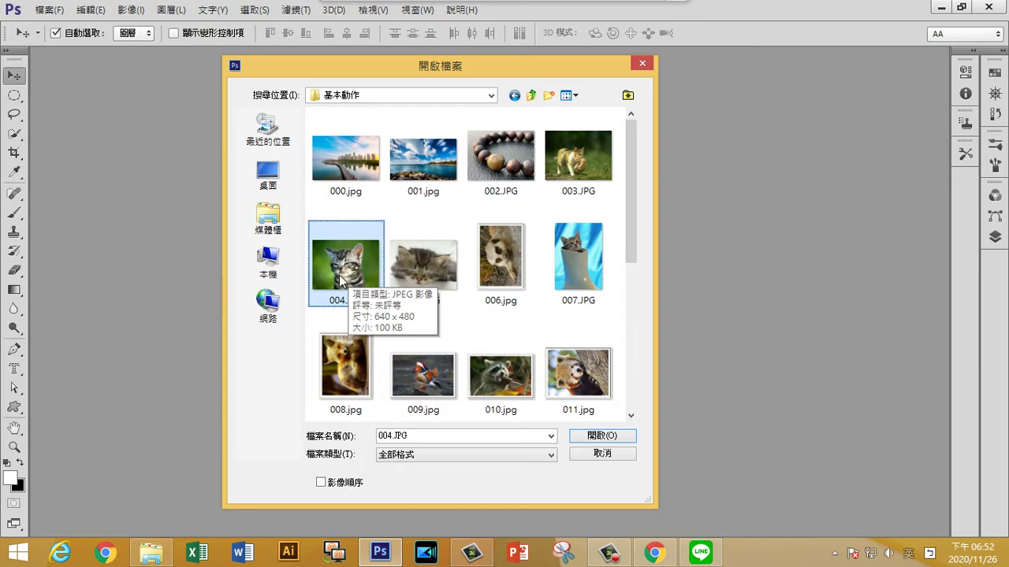
ctrl+click(557, 273)
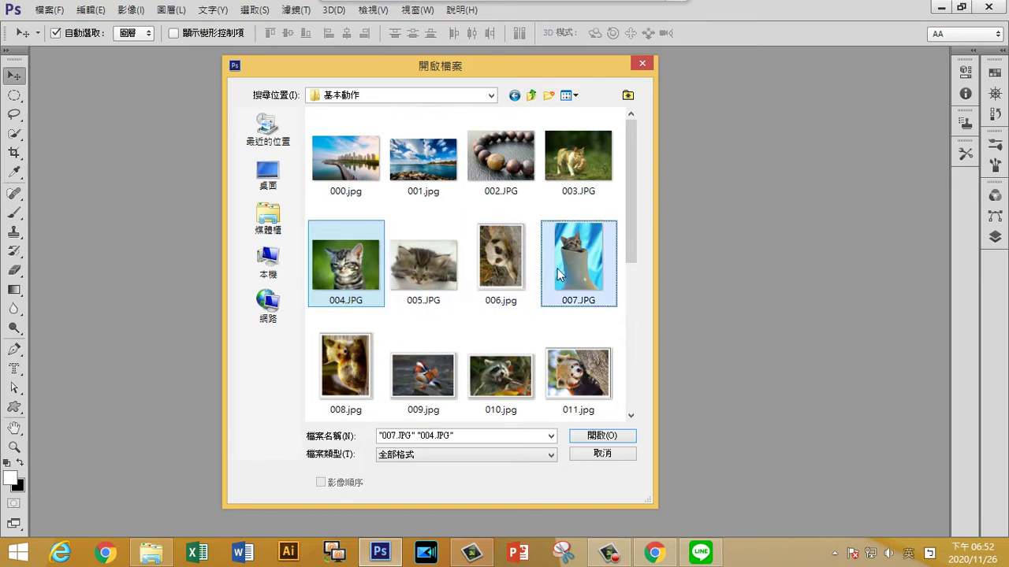
mouse_move(578, 257)
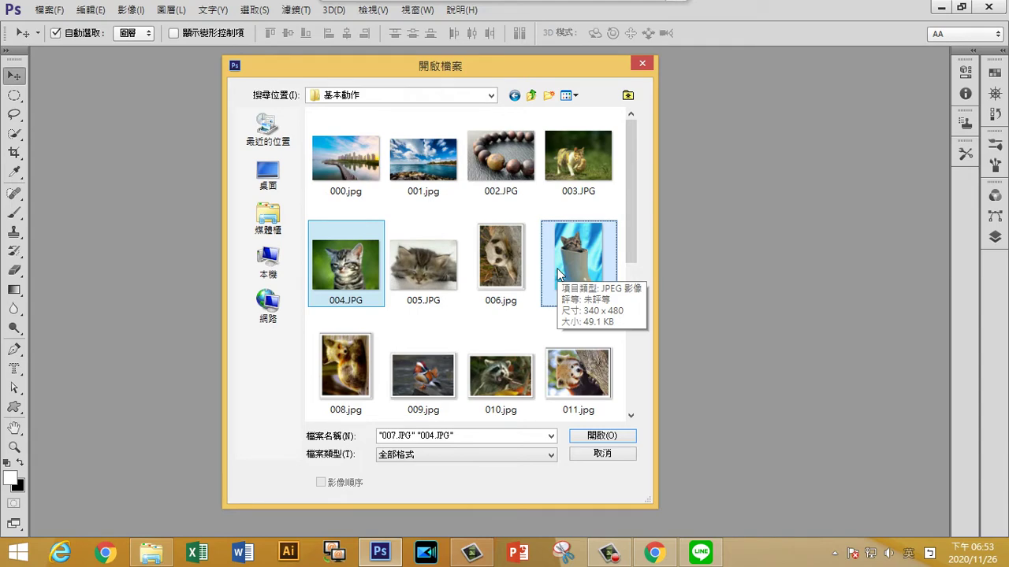
click(609, 438)
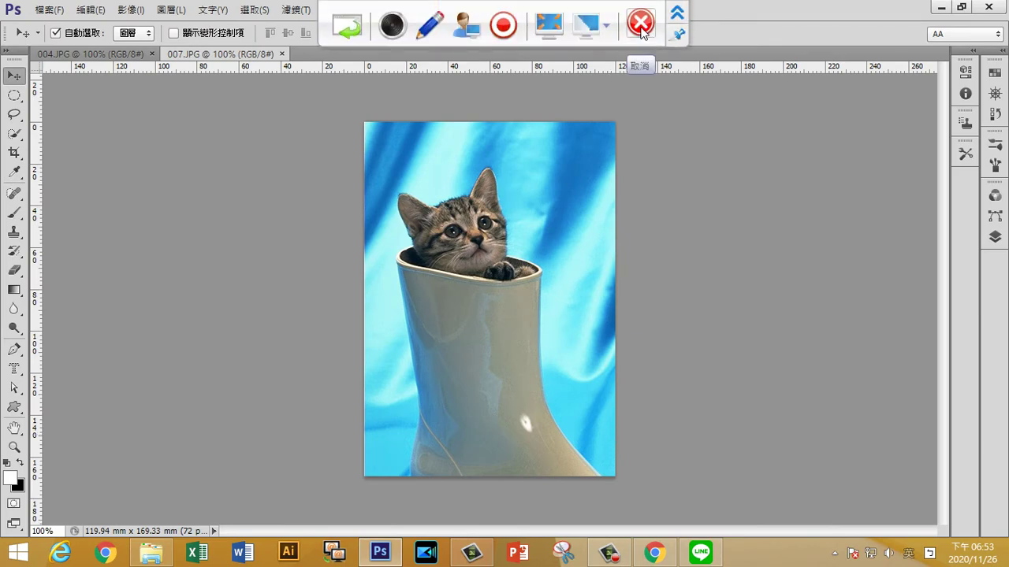
click(640, 32)
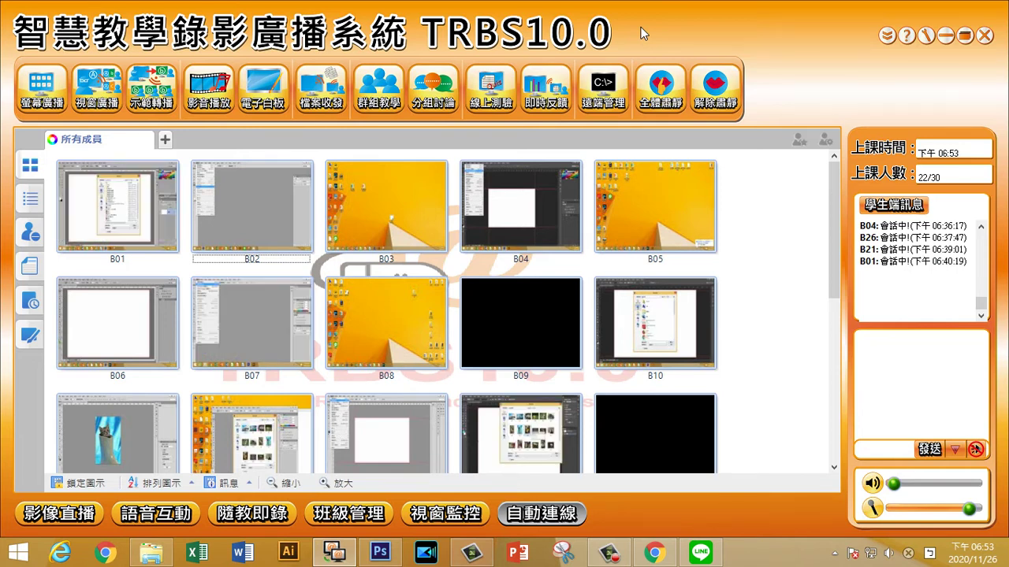
click(609, 552)
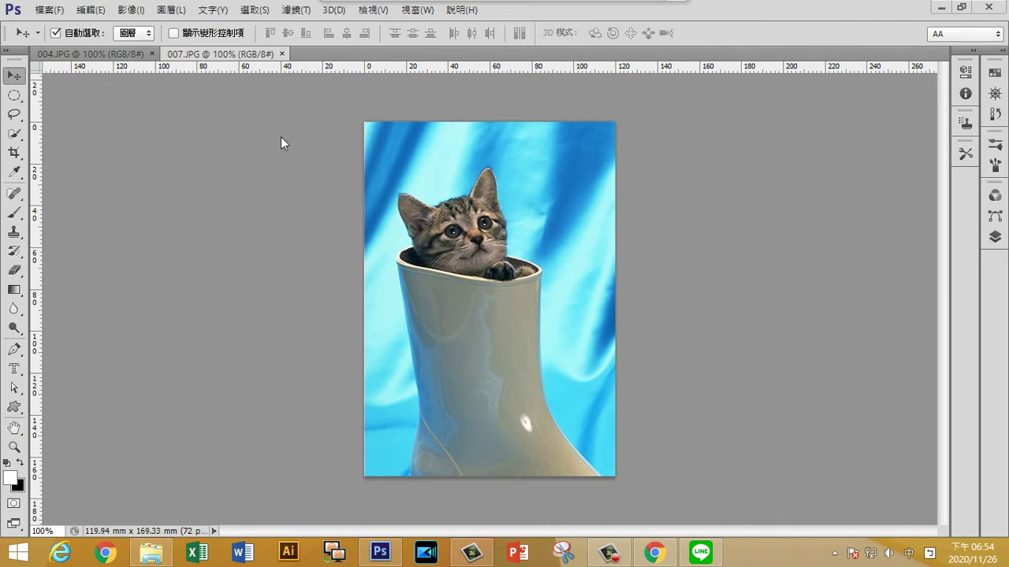
Flip between the 004.JPG and 007.JPG tabs, then bring up Window > Arrange options.
click(133, 53)
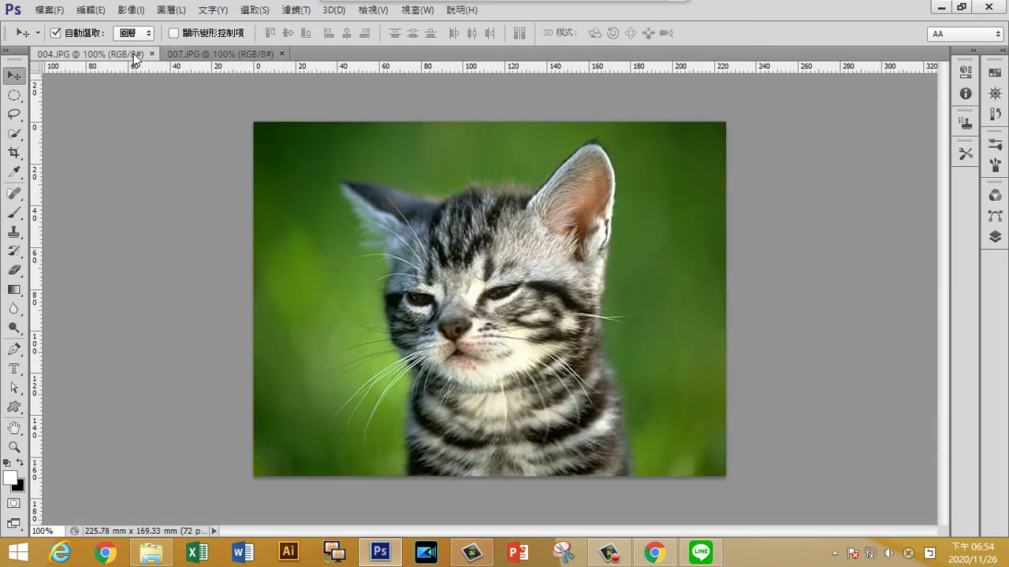
key(ctrl+Tab)
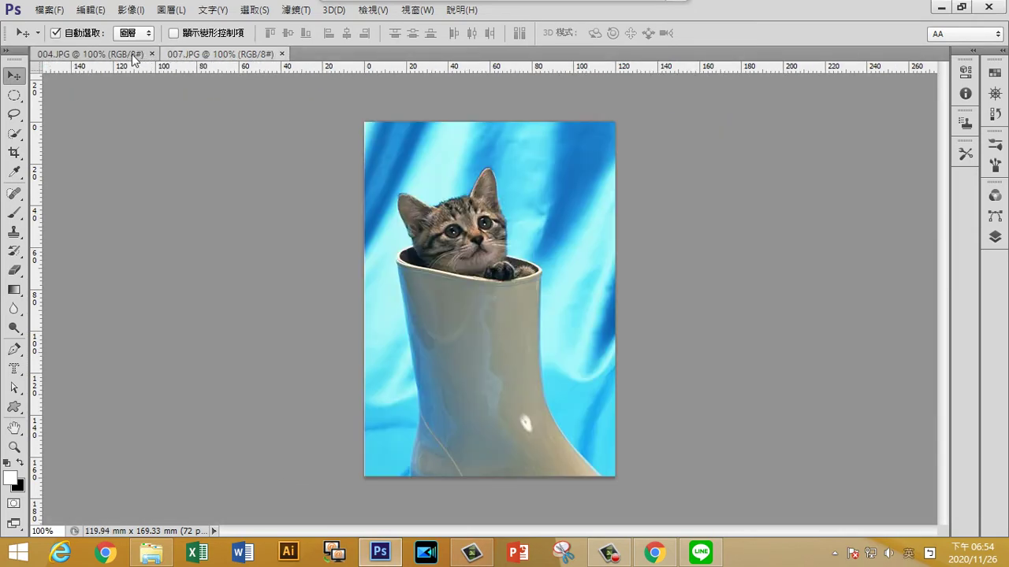
click(132, 55)
click(194, 56)
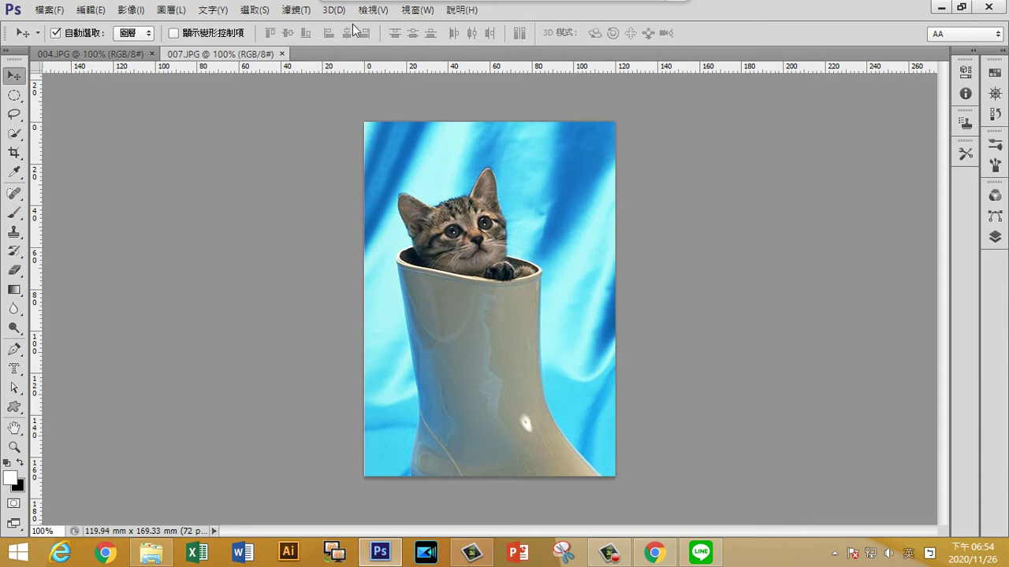
click(408, 13)
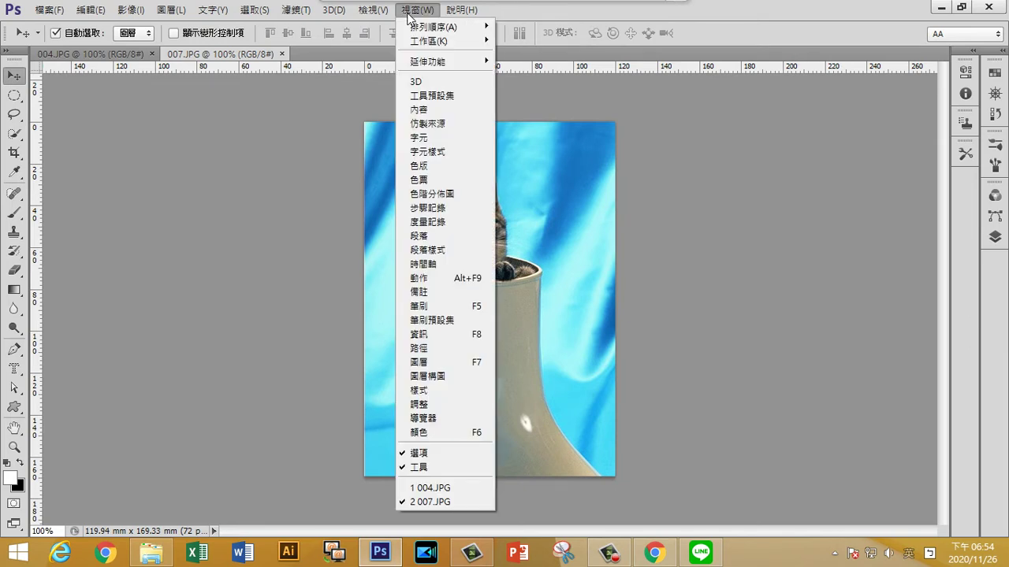
mouse_move(434, 26)
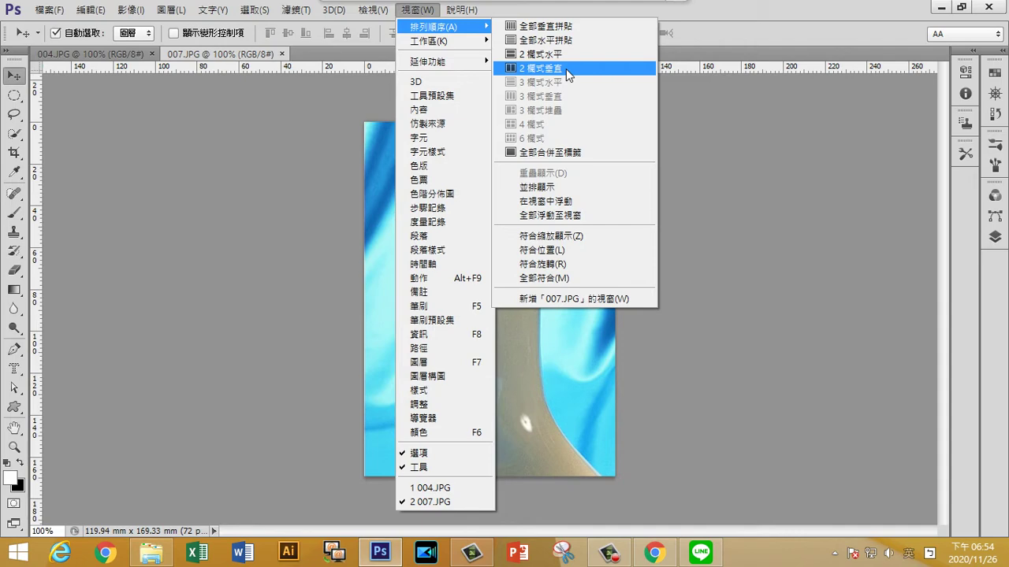
Tile the kitten photos with 2-up Vertical and resume the TRBS screen broadcast.
click(566, 69)
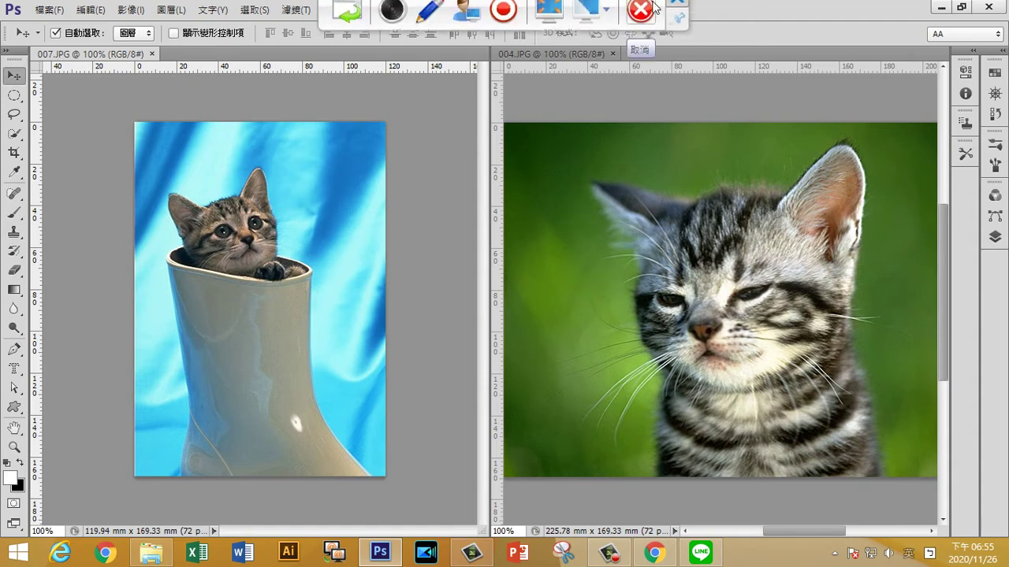
click(642, 21)
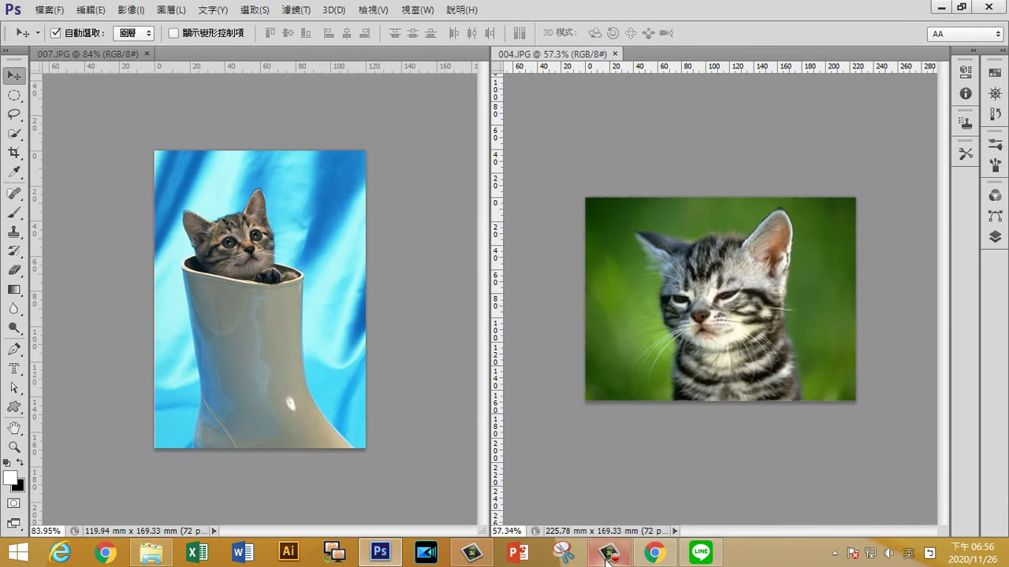
click(608, 555)
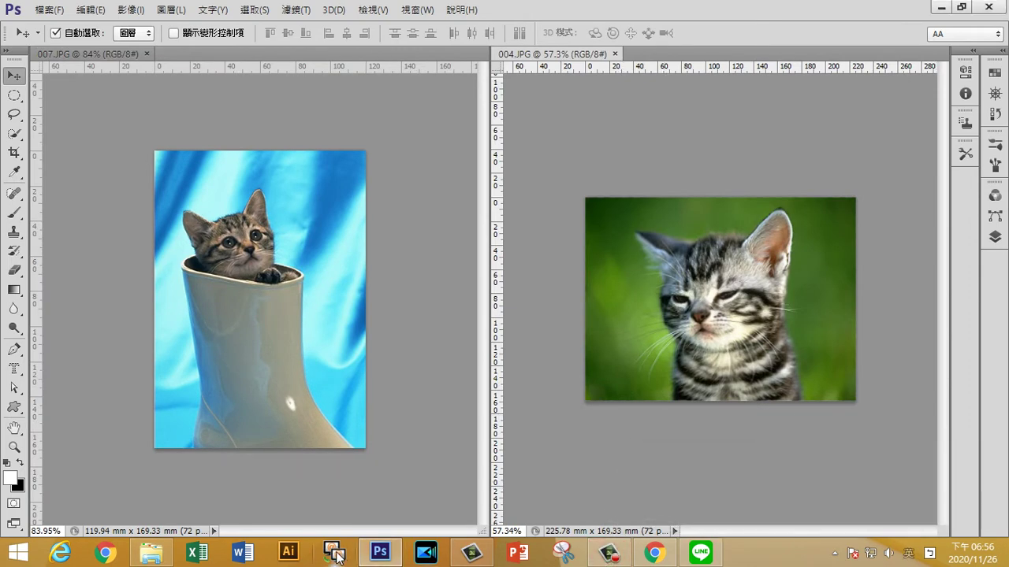
click(335, 554)
click(43, 104)
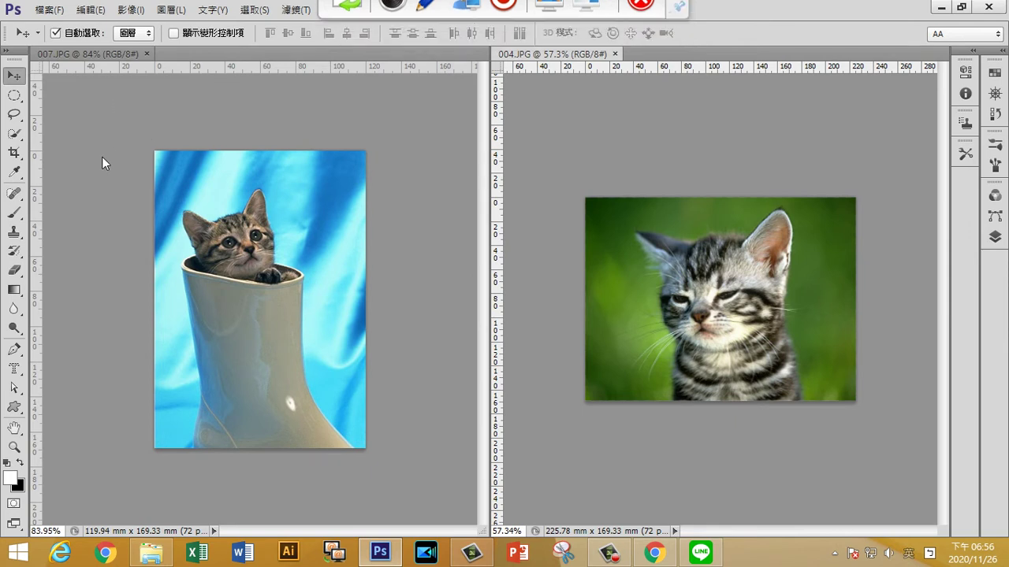
Fit 007.JPG to its window and zoom both kitten photos to 122.92%.
double_click(14, 429)
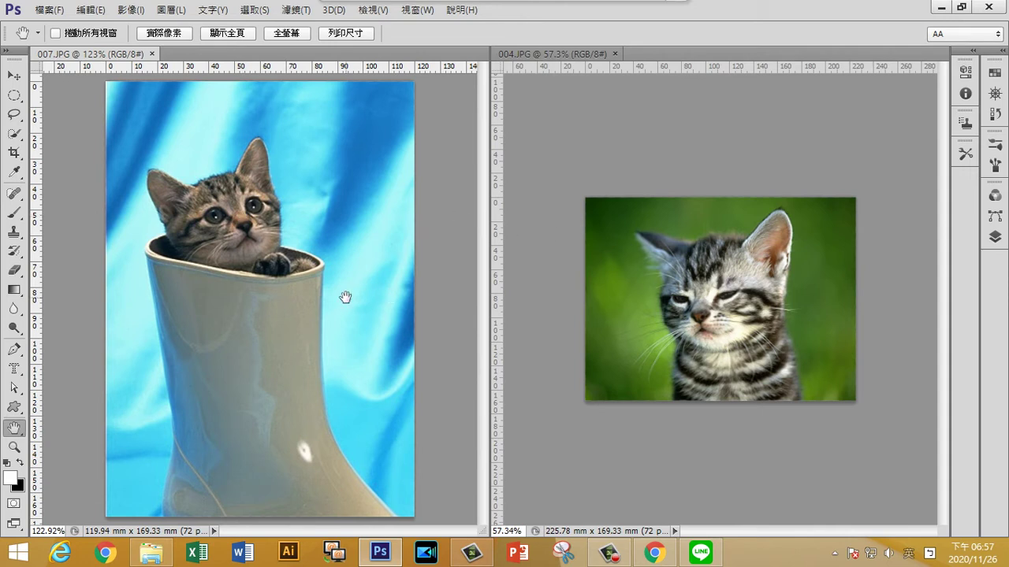
scroll(345, 297, down, 2)
scroll(343, 300, down, 1)
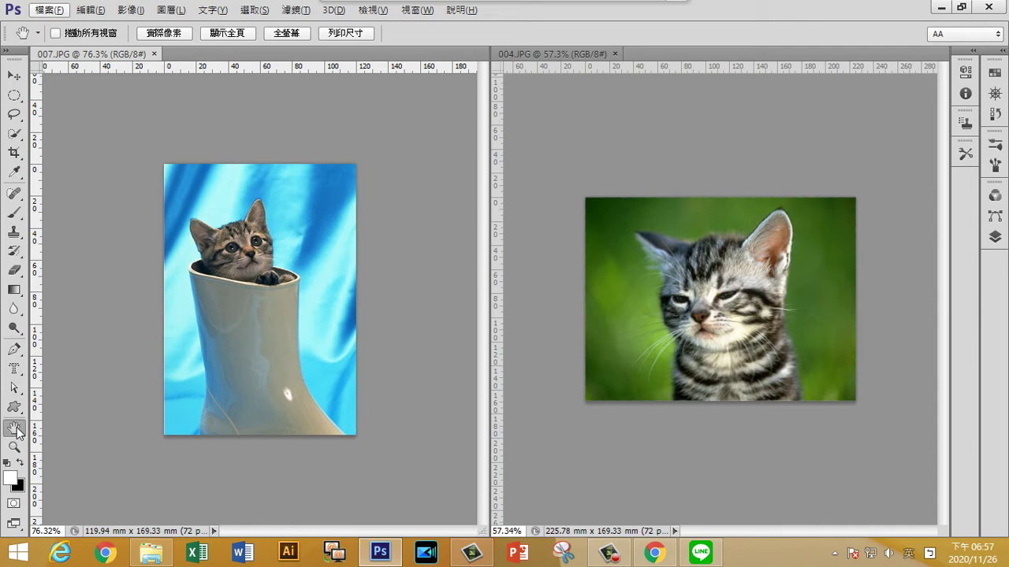
key(ctrl+plus)
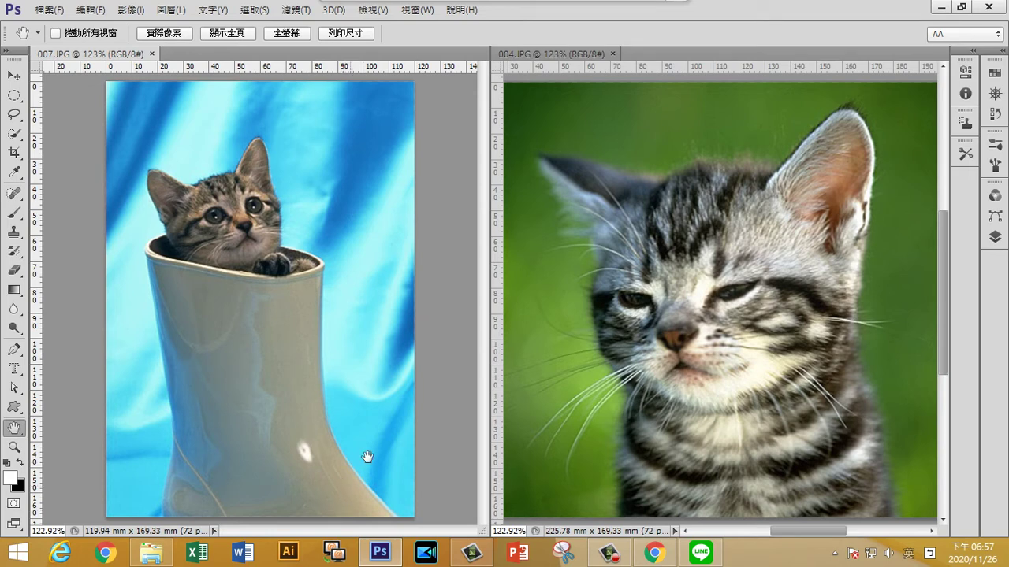
mouse_move(632, 16)
click(632, 27)
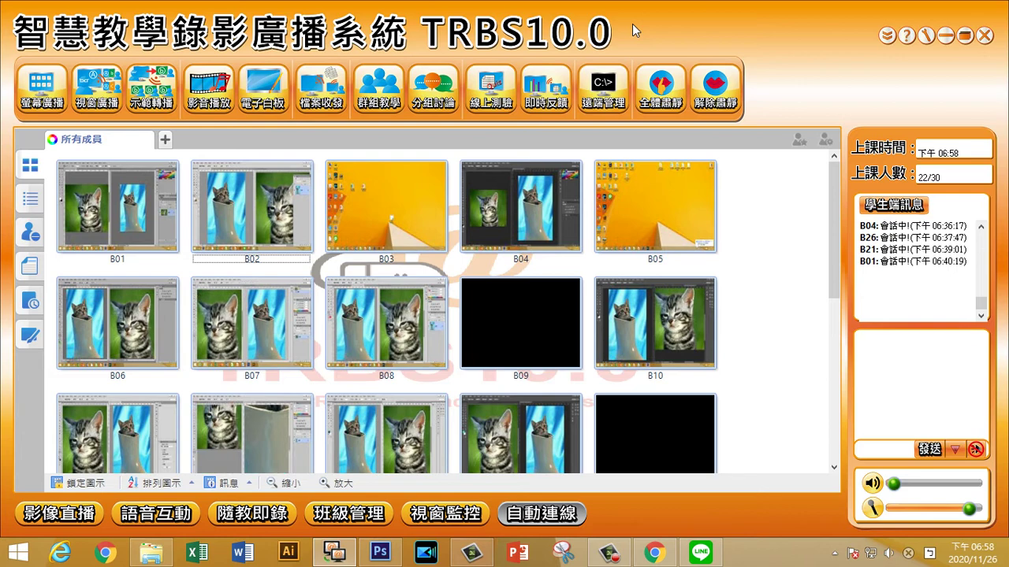
Review the student thumbnails, then minimize the TRBS console to return to Photoshop.
click(946, 35)
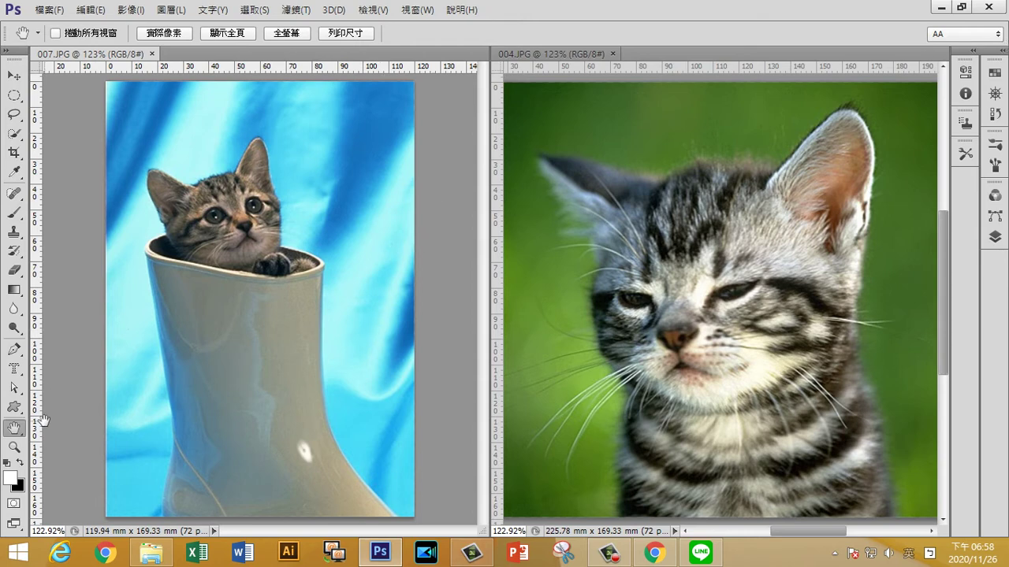
Show both photos at 100%, then zoom 007.JPG to 200% and pan around it.
double_click(13, 447)
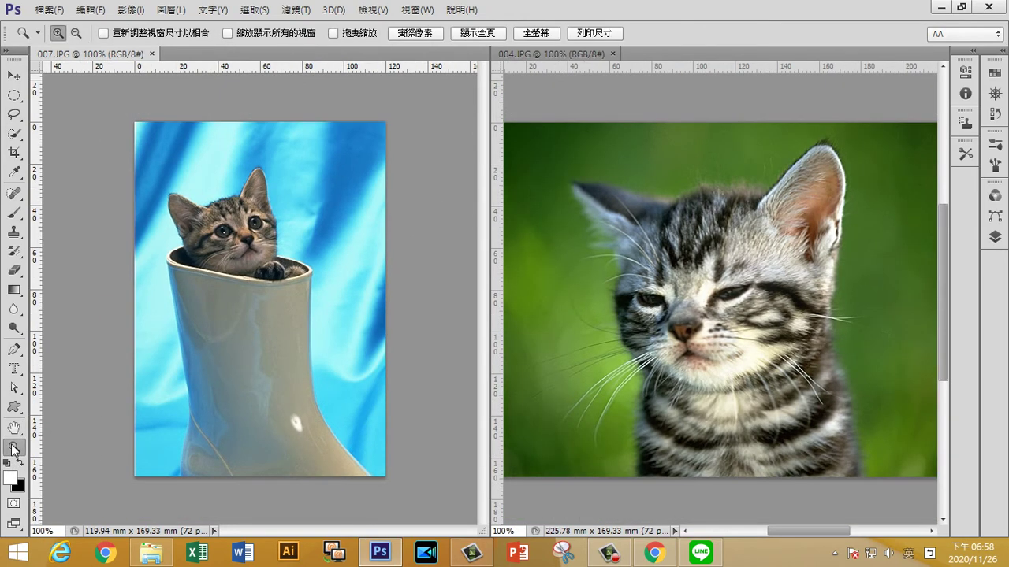
click(349, 374)
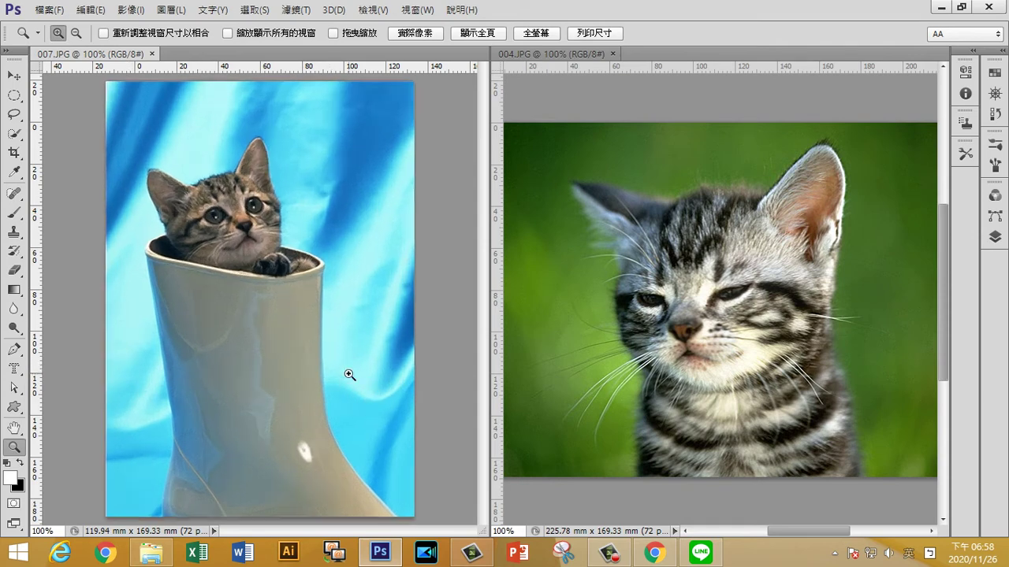
scroll(349, 374, up, 10)
scroll(349, 374, up, 2)
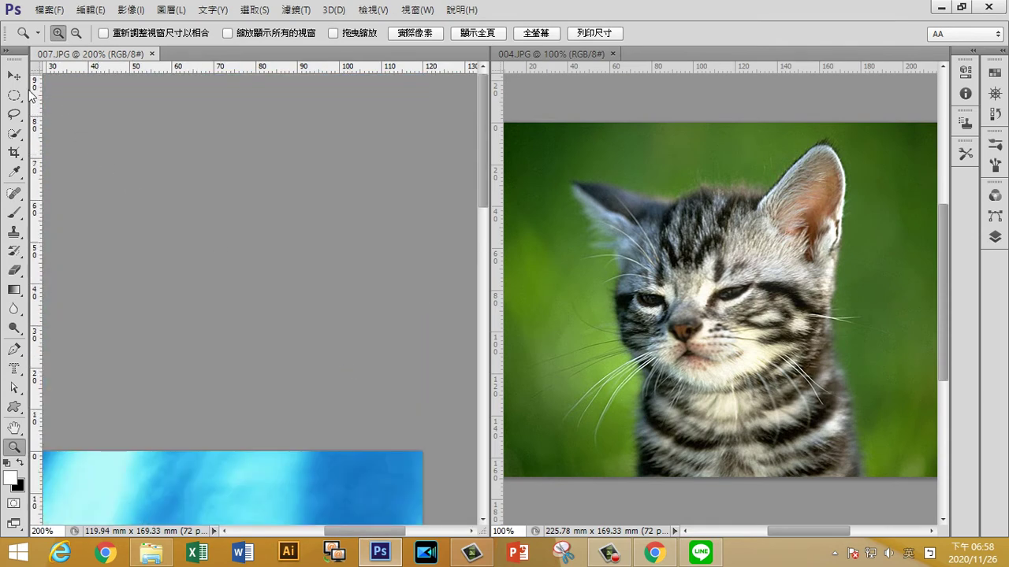
click(14, 77)
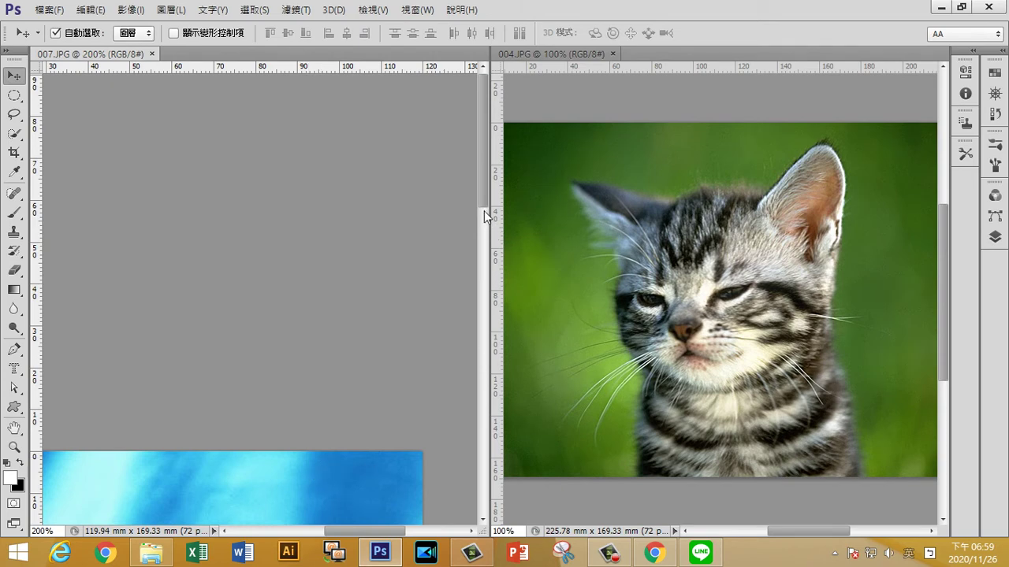
drag(484, 210, 479, 408)
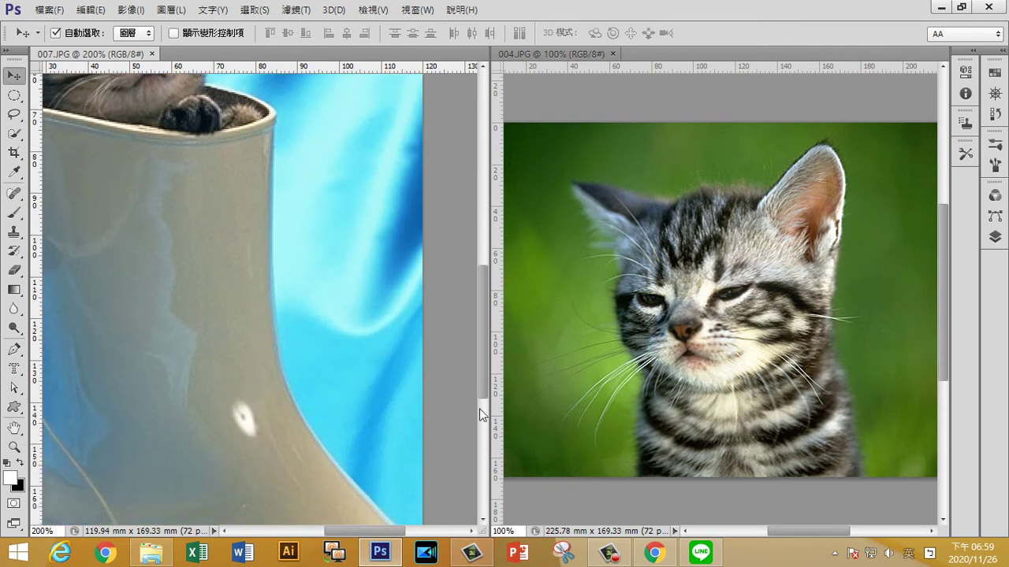
mouse_move(394, 528)
mouse_down()
mouse_move(352, 533)
mouse_move(366, 533)
mouse_up()
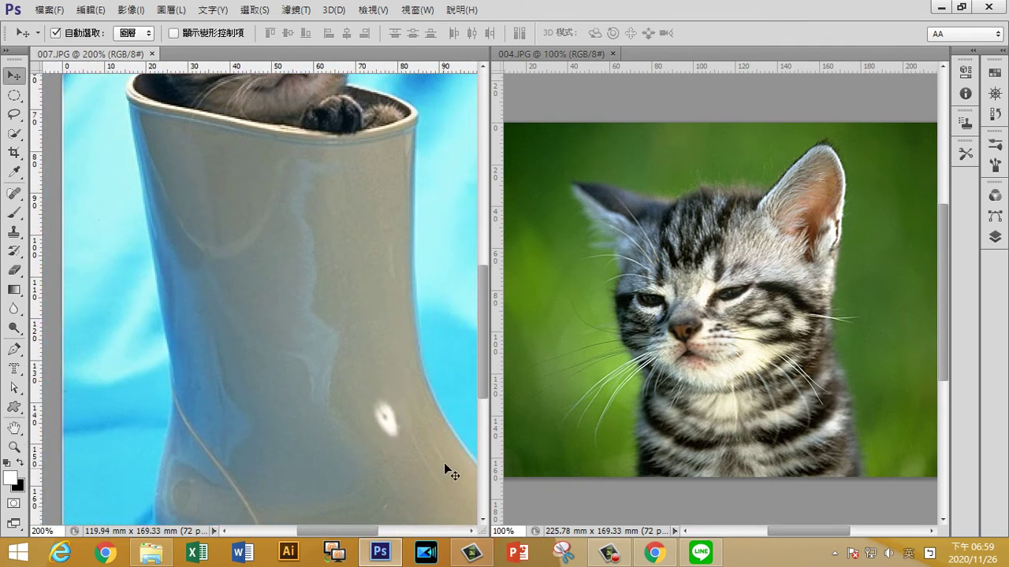
drag(483, 387, 485, 287)
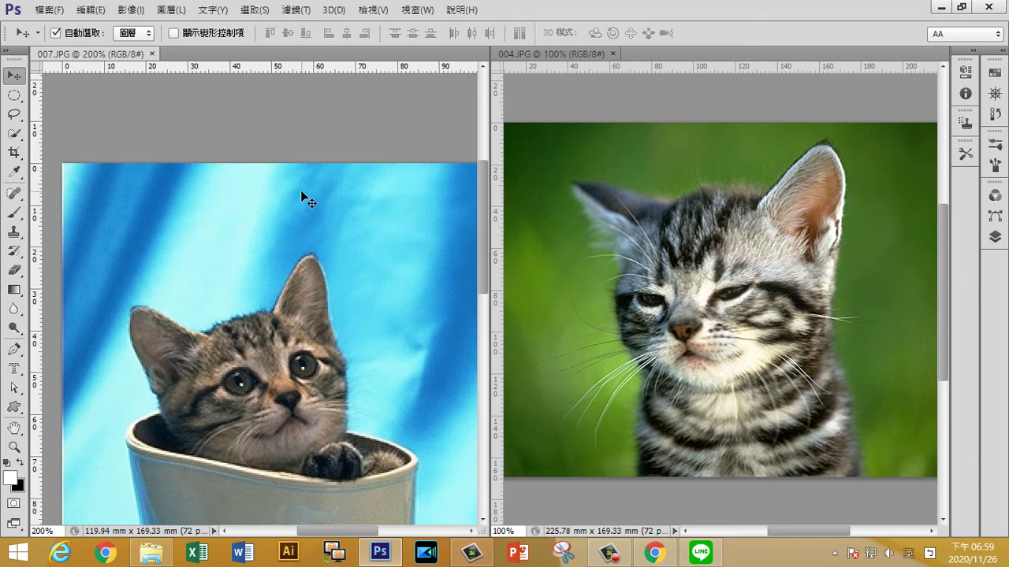
Close the TRBS console to its floating toolbar and close 007.JPG.
click(608, 554)
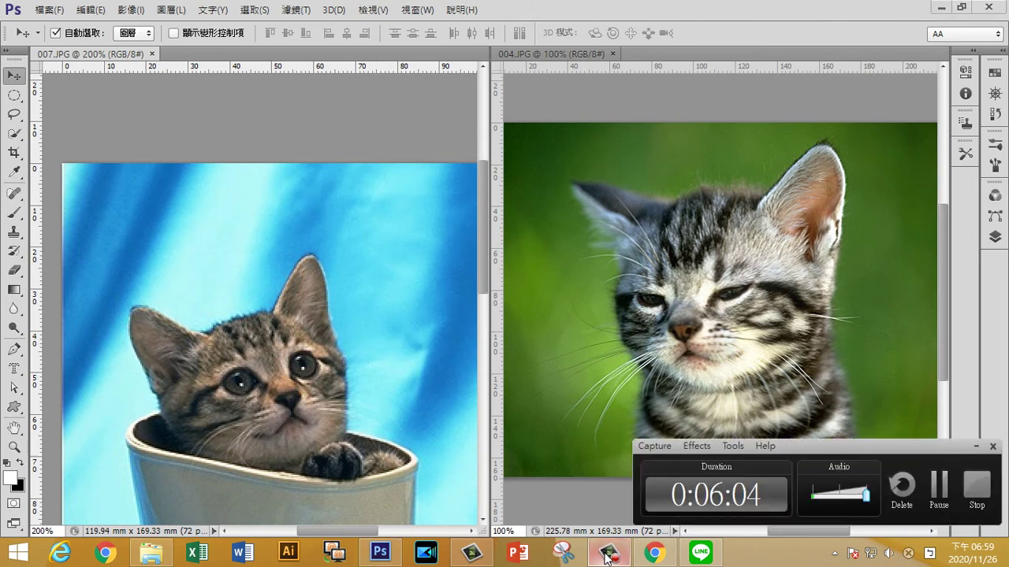
click(608, 555)
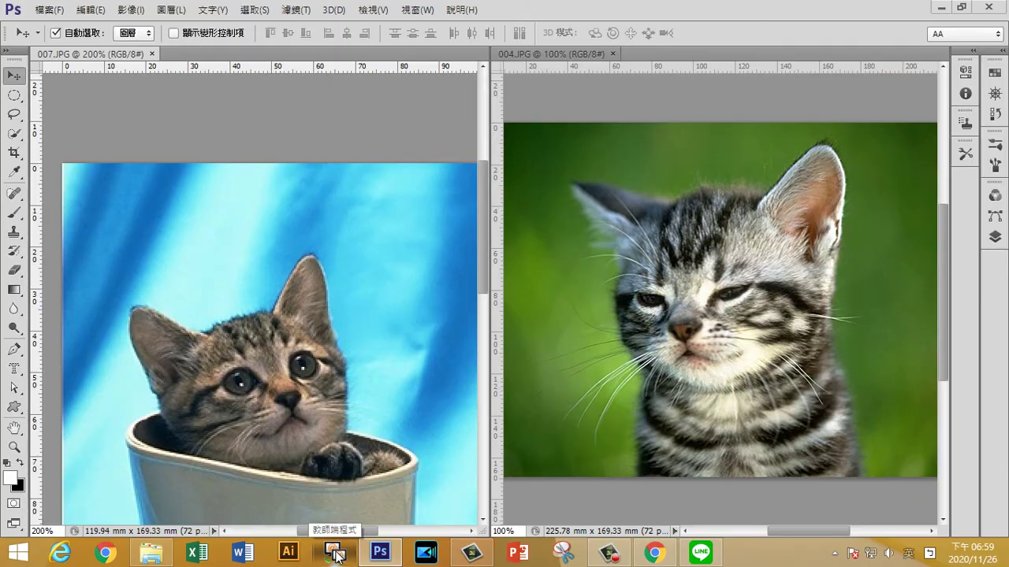
click(336, 555)
click(44, 88)
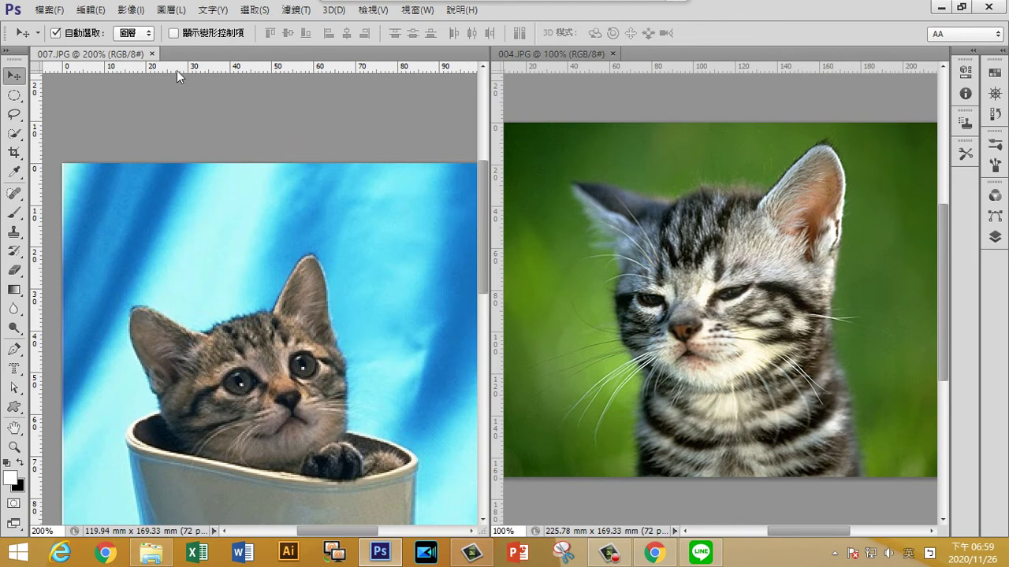
click(153, 53)
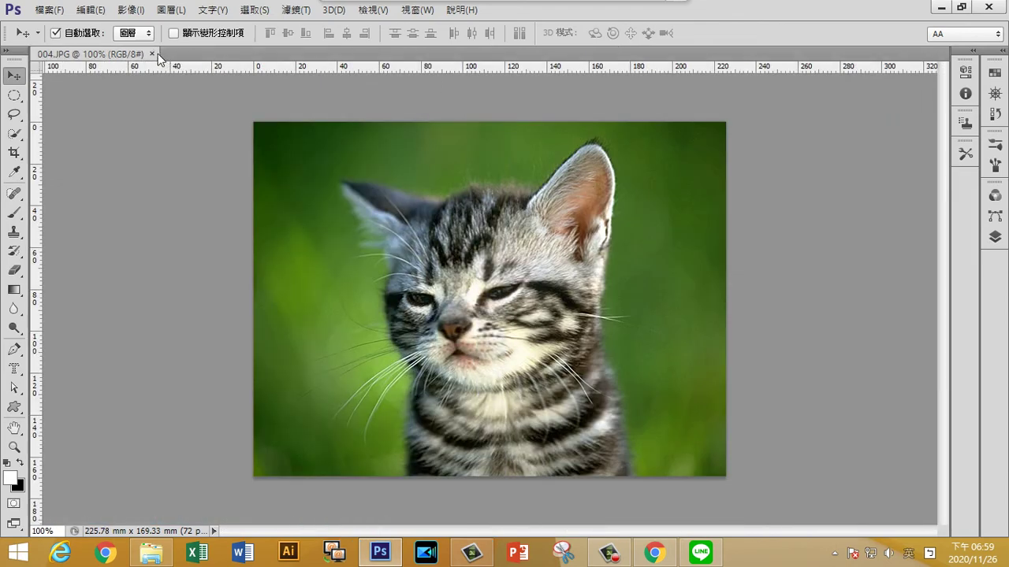
Close 004.JPG and open the Lego Mondrian picture 022.jpeg from 基本動作.
click(153, 54)
click(49, 9)
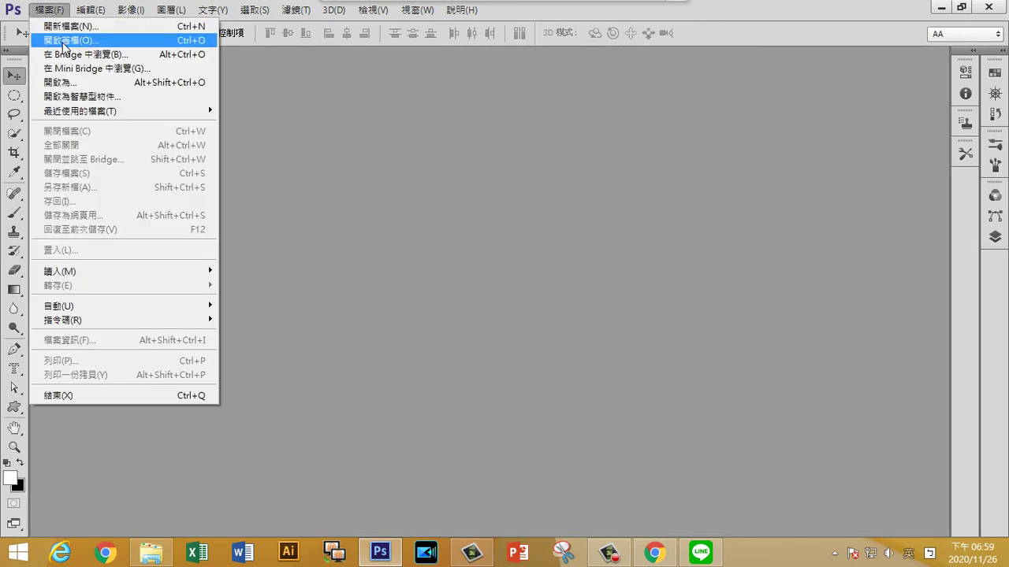
click(65, 41)
drag(633, 242, 628, 394)
click(503, 389)
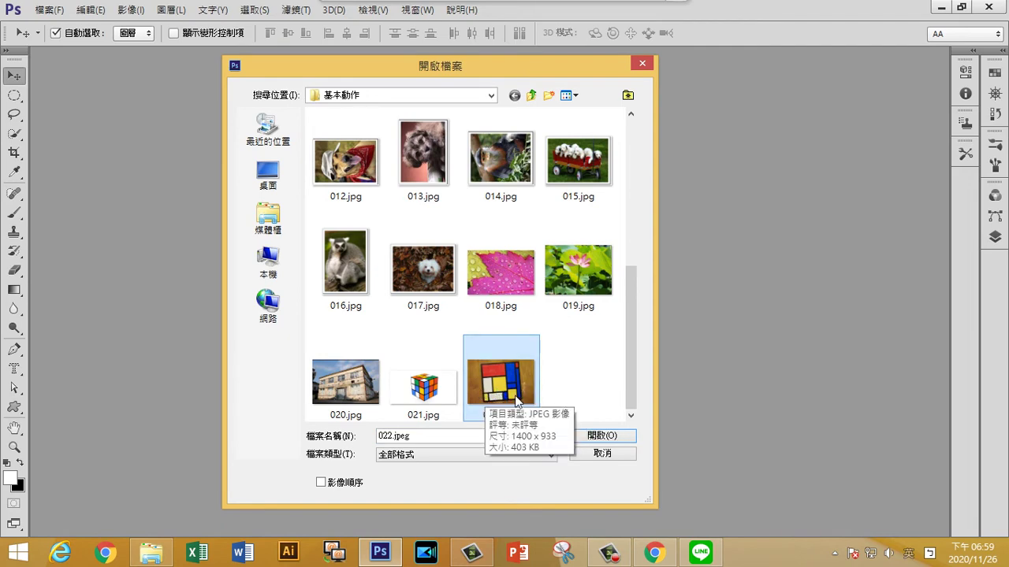
click(599, 438)
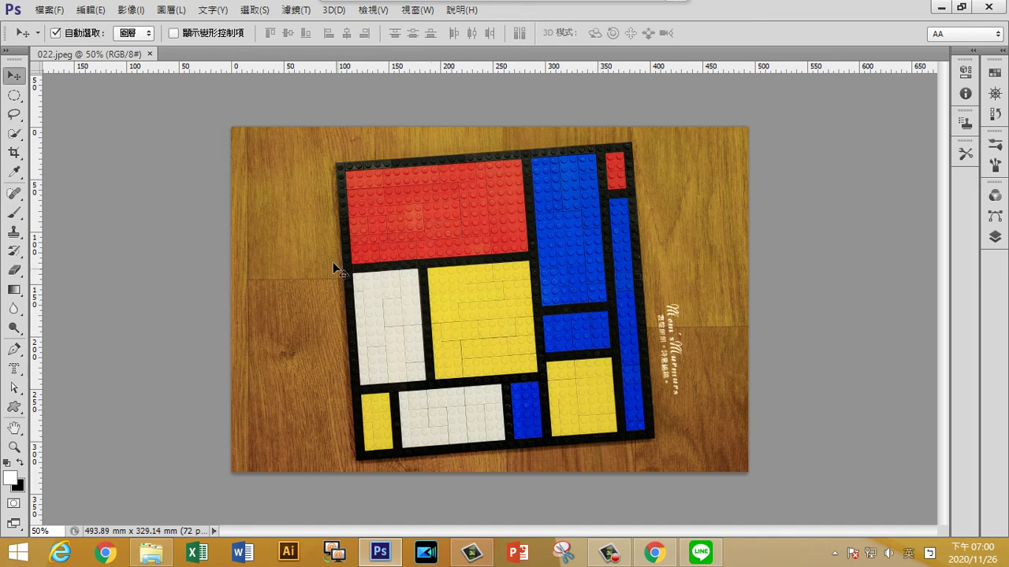
Duplicate 022.jpeg through Image > Duplicate as '022.jpeg 拷貝'.
click(131, 10)
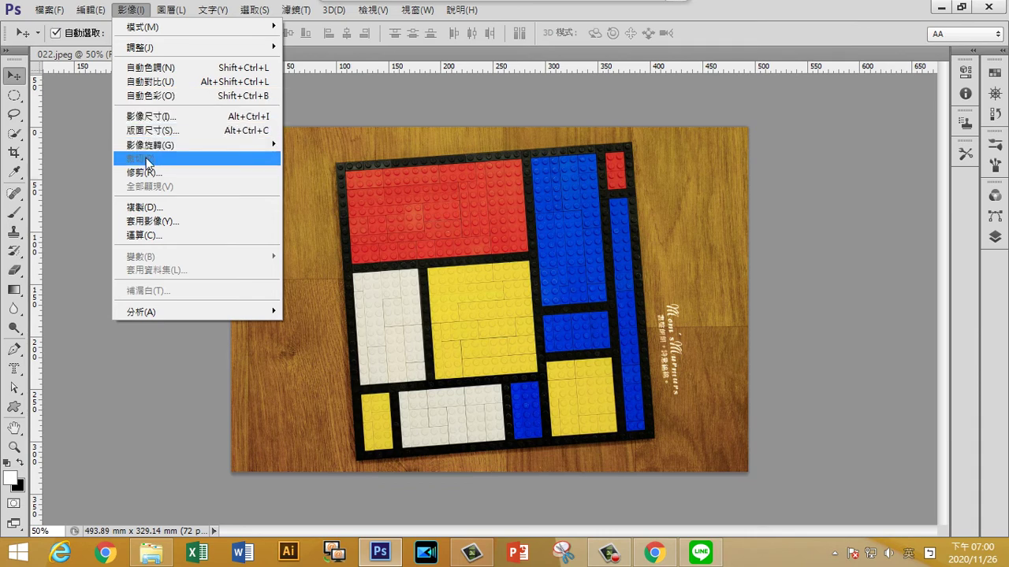
click(158, 208)
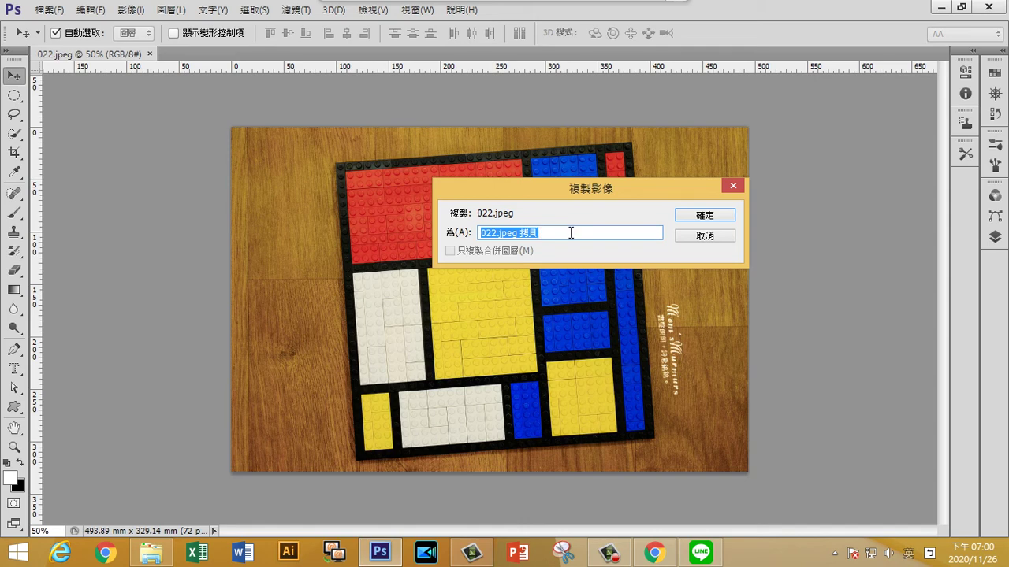
click(690, 212)
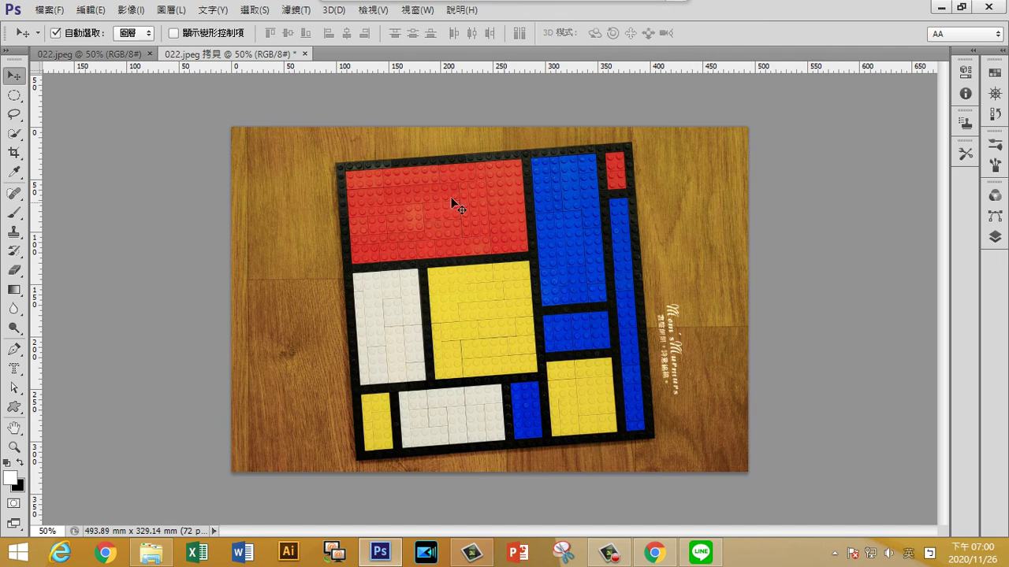
Compare the original and copy, close the original 022.jpeg, and bring up the TRBS console.
click(138, 57)
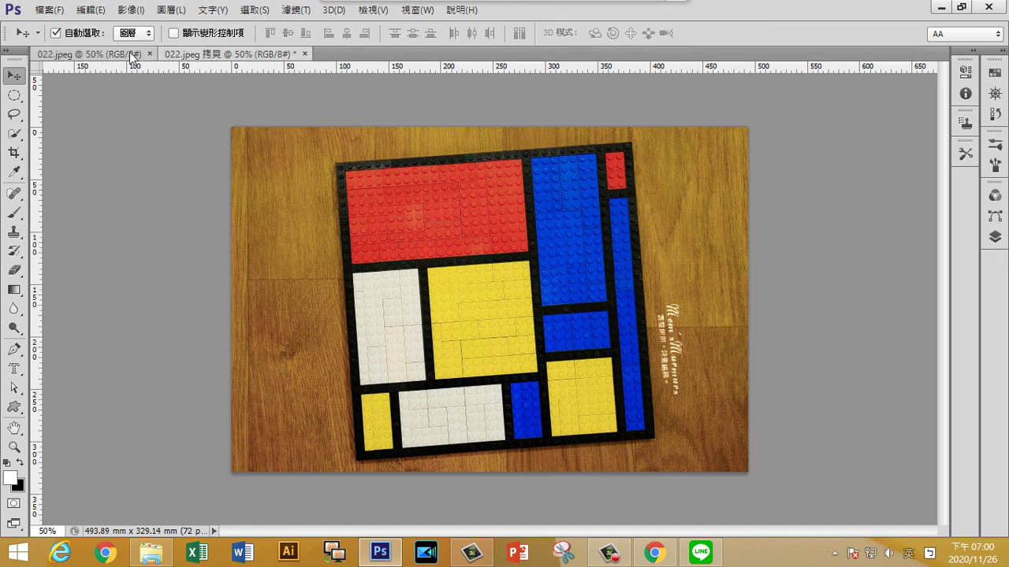
click(175, 59)
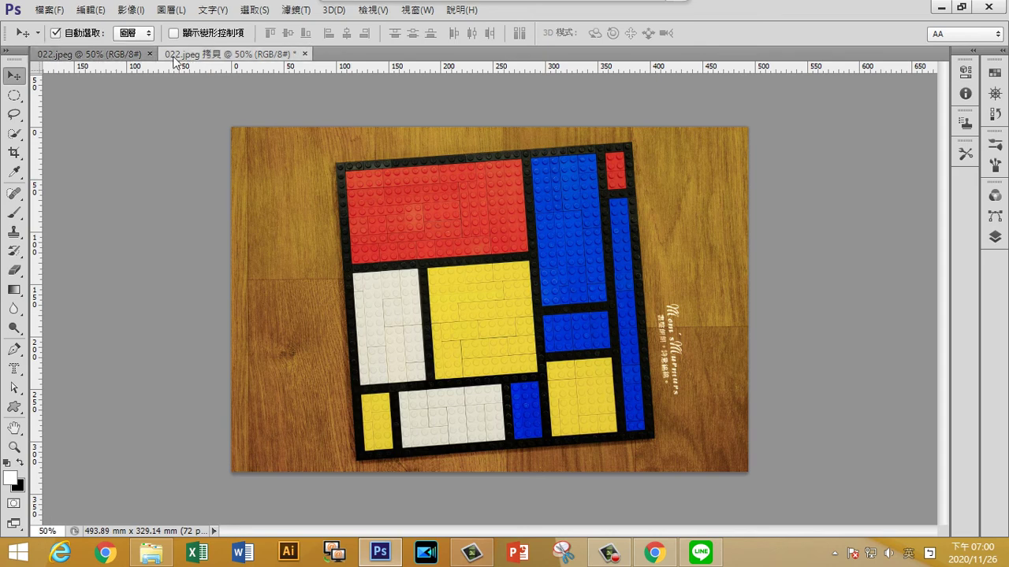
click(129, 54)
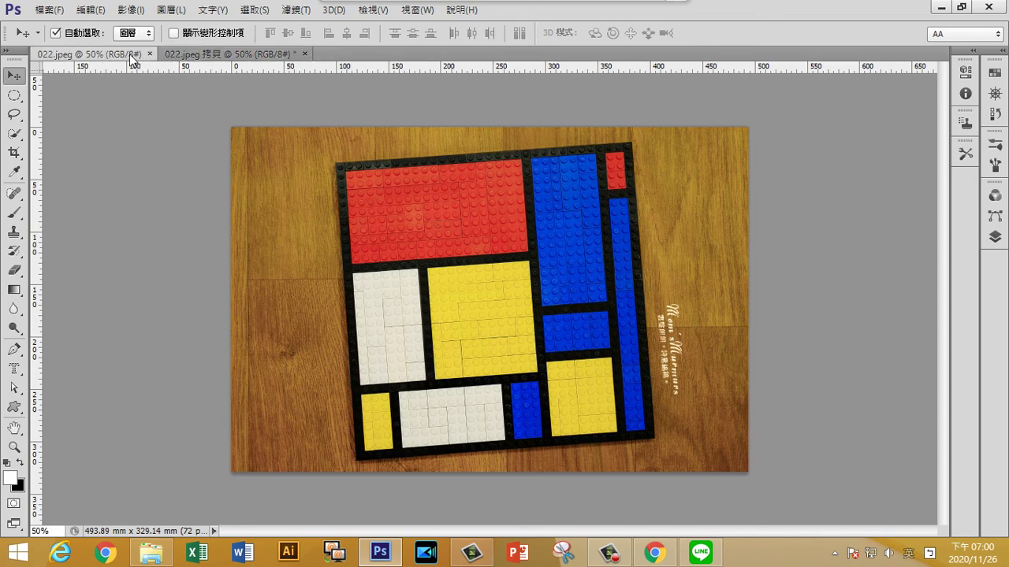
click(198, 55)
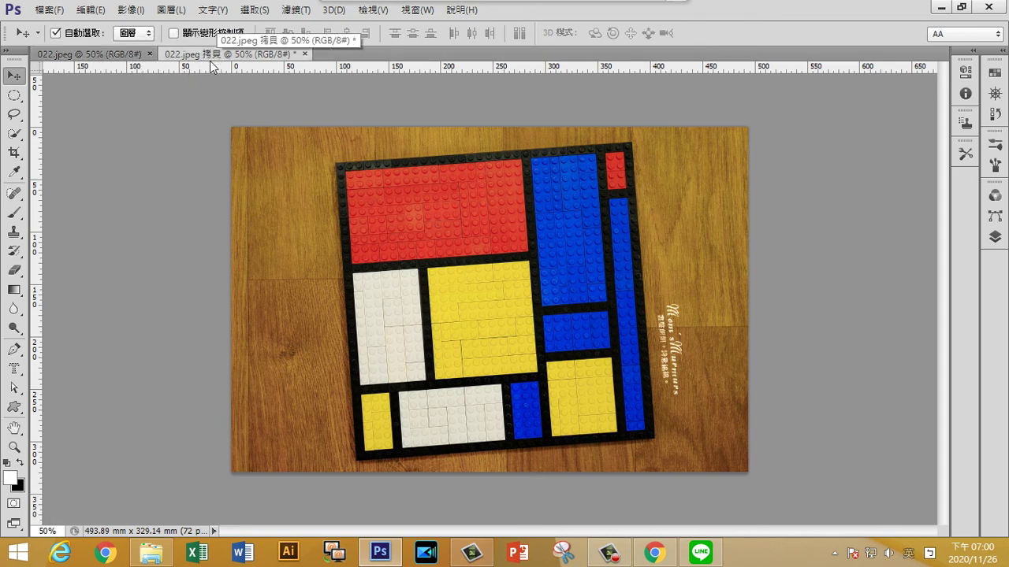
click(87, 59)
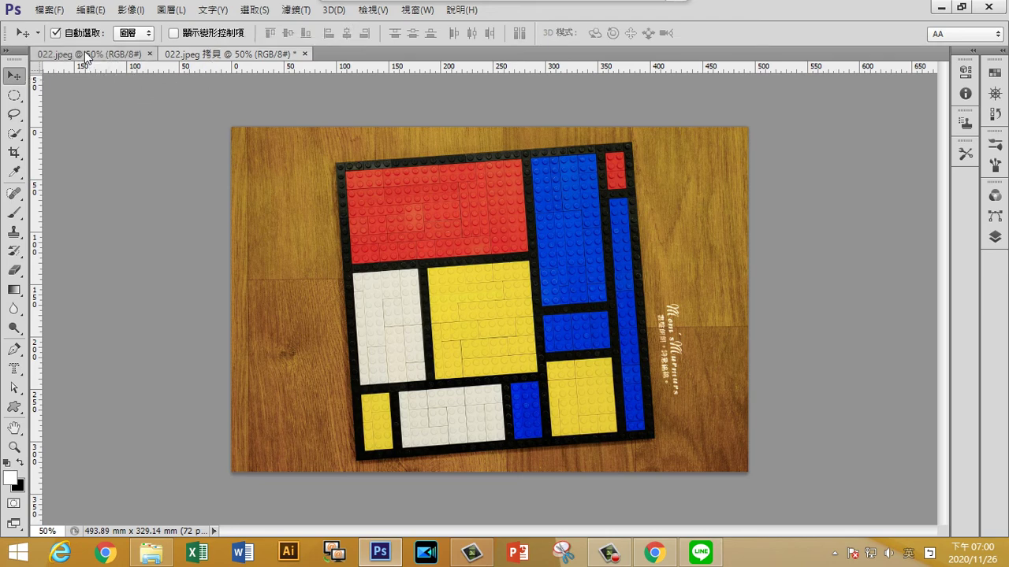
click(87, 59)
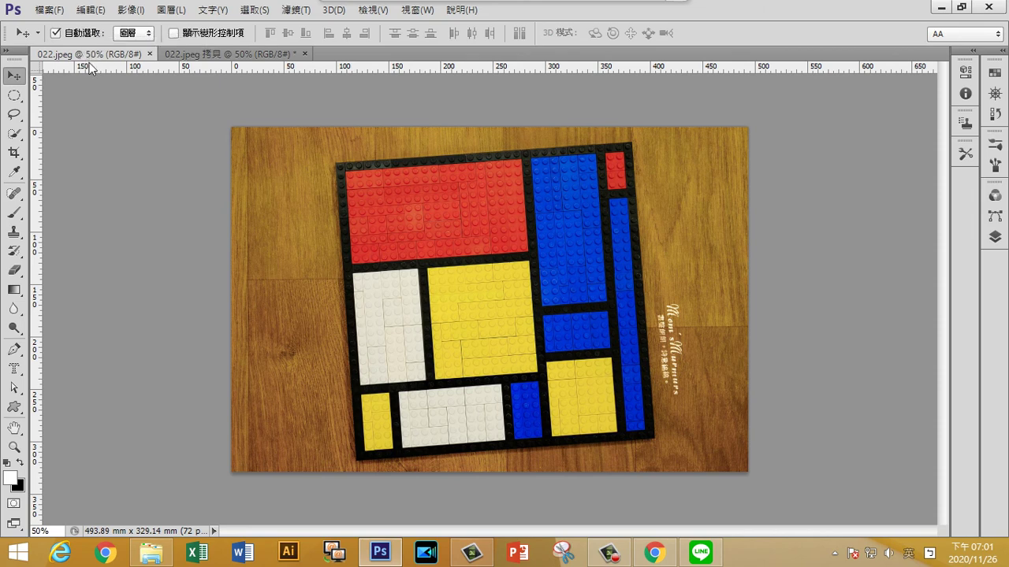
click(150, 53)
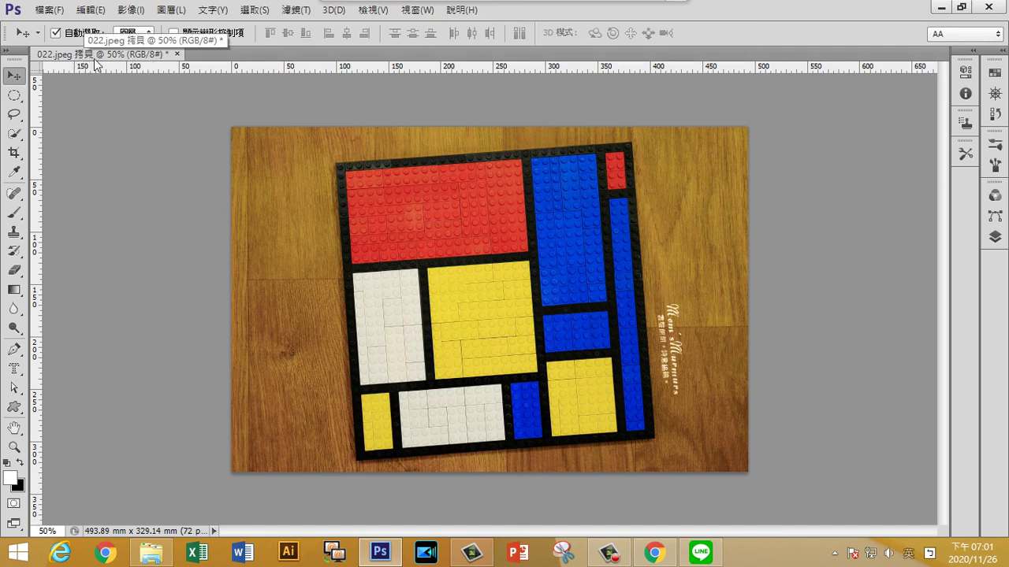
mouse_move(638, 7)
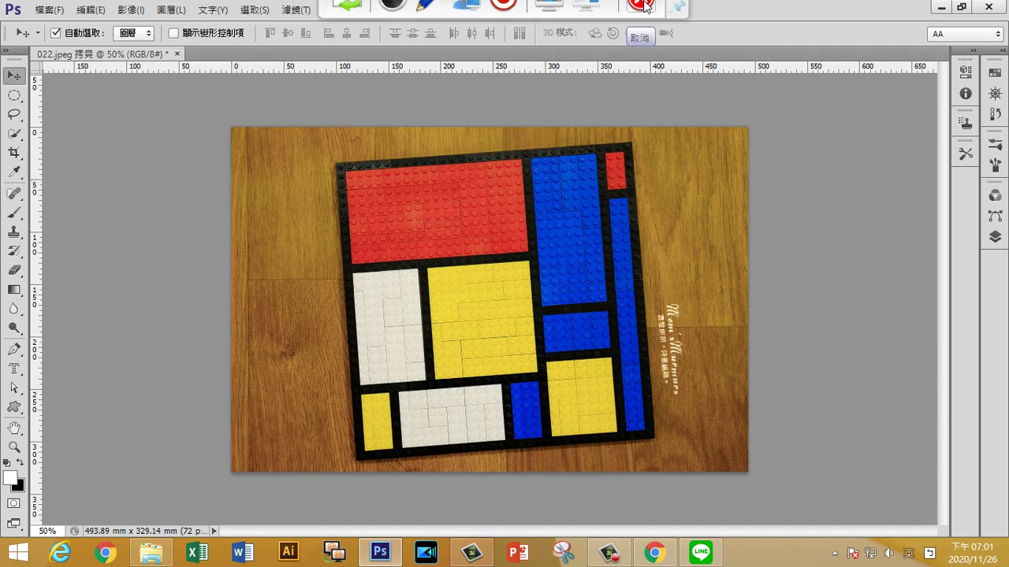
click(641, 24)
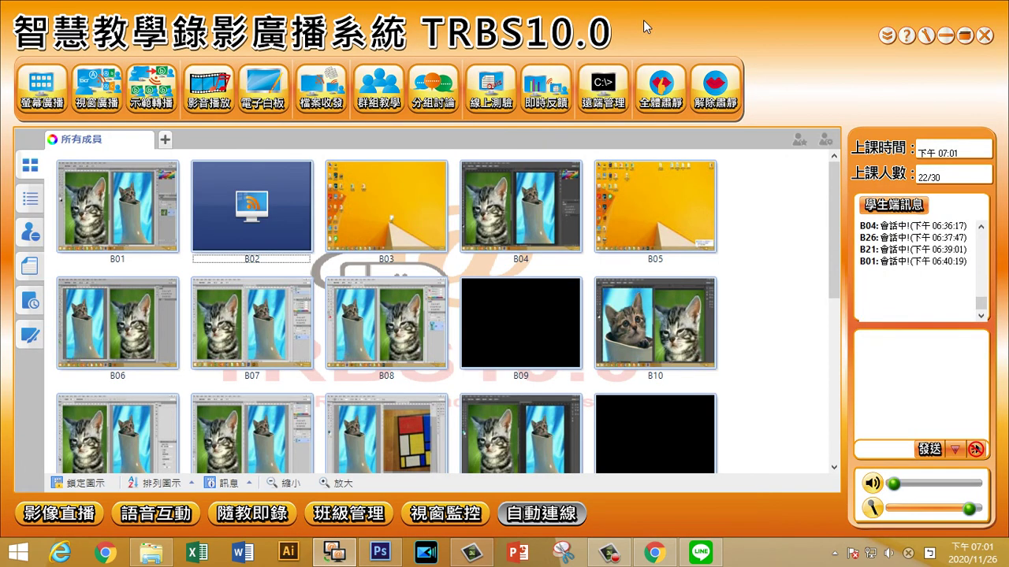